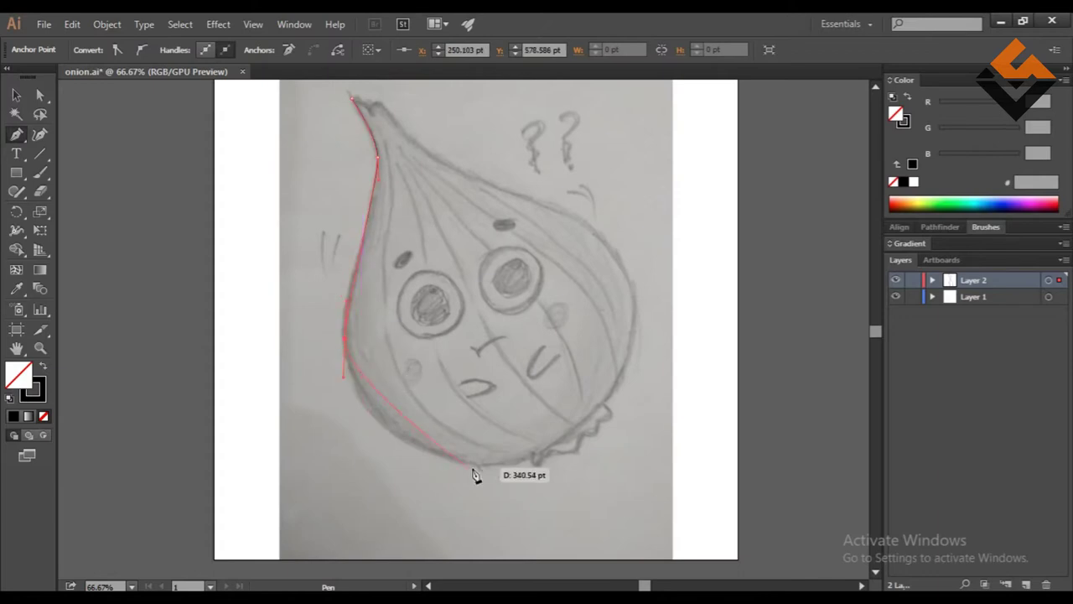
Trace the onion outline along its bottom edge, right side, top and tip as a black path.
left_click_drag(475, 475, 570, 474)
left_click_drag(660, 458, 643, 432)
left_click_drag(617, 274, 590, 253)
left_click_drag(511, 219, 477, 203)
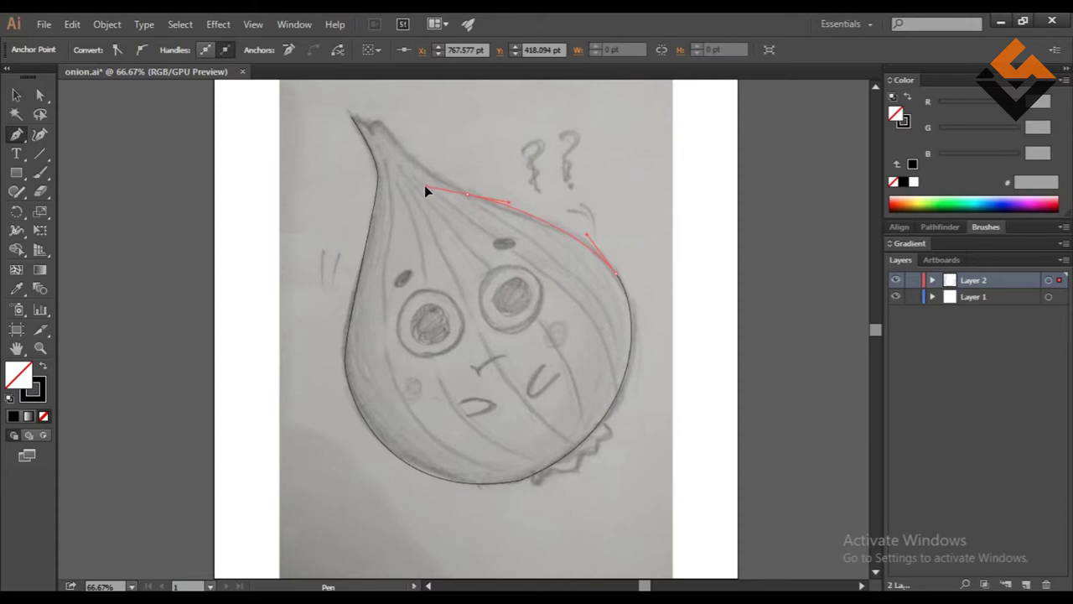
scroll(399, 139, "up", 1)
scroll(372, 124, "up", 1)
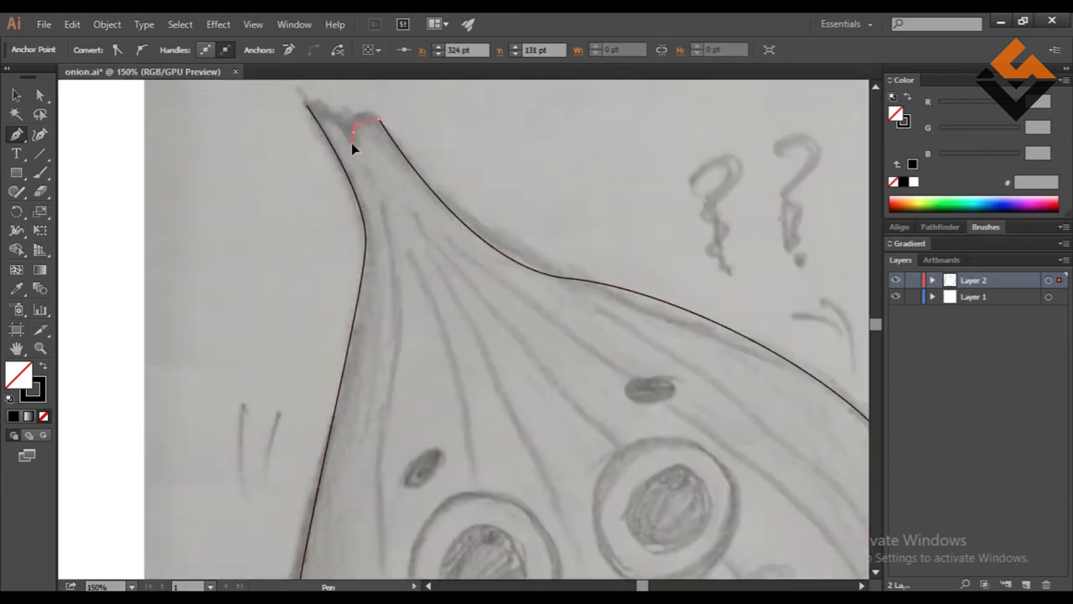
left_click_drag(336, 126, 306, 111)
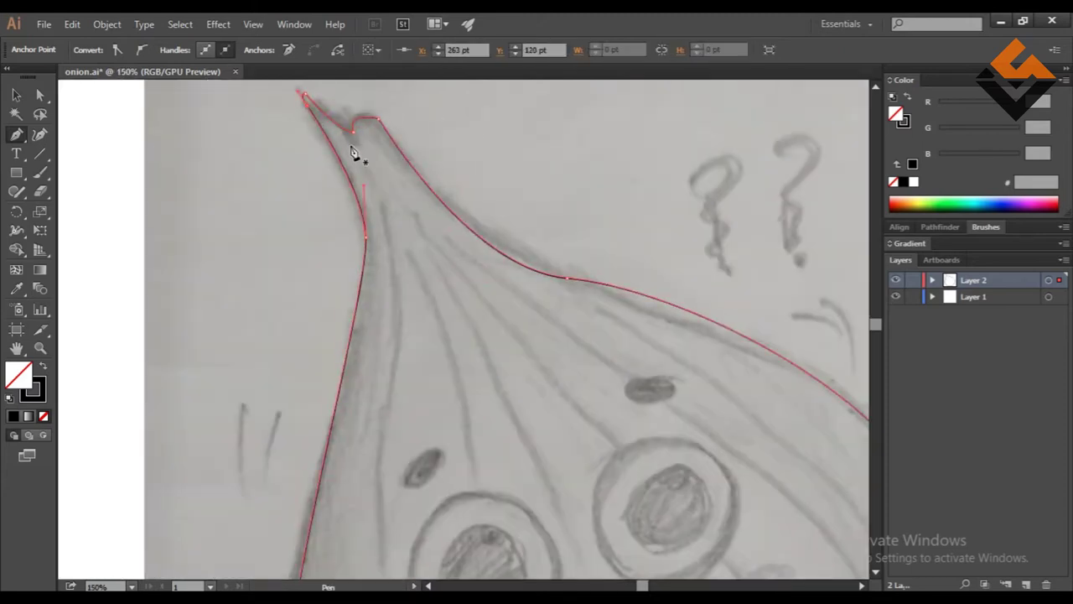
key("ctrl+minus")
key("ctrl+minus")
key("v")
left_click(323, 217)
Redraw the outline curve up the onion's right side to its tip and finish the path.
key("ctrl+a")
key("p")
left_click_drag(540, 436, 598, 414)
left_click_drag(567, 255, 543, 231)
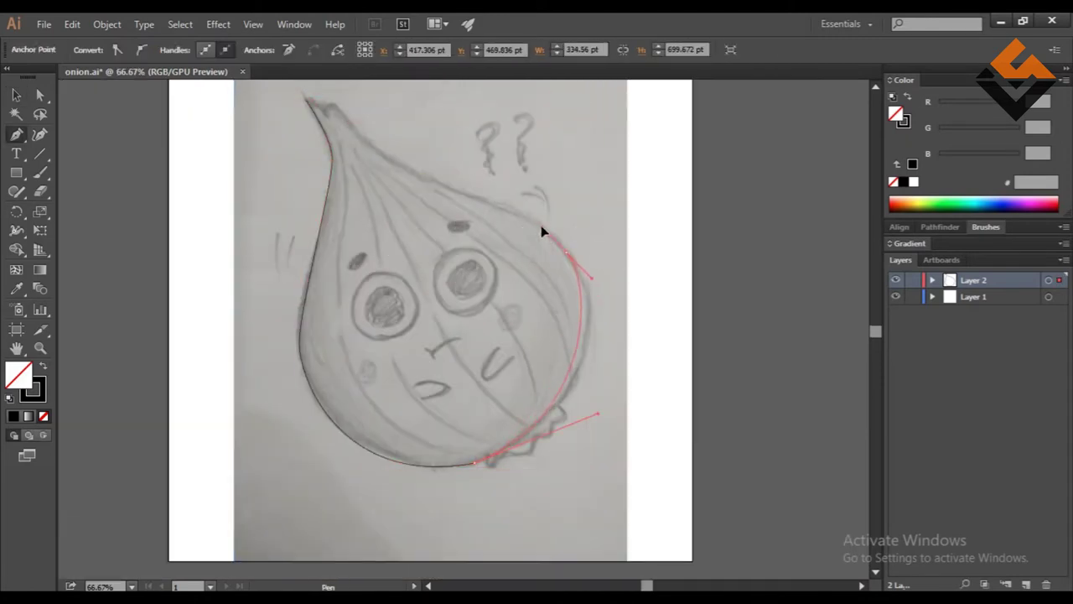
key("ctrl+plus")
left_click(387, 176)
mouse_move(276, 108)
left_mouse_down()
mouse_move(259, 173)
mouse_move(271, 248)
mouse_move(227, 209)
left_mouse_up()
scroll(259, 173, "up", 2)
key("ctrl+minus")
key("v")
key("ctrl+minus")
key("ctrl+shift+a")
Draw the first inner curved line from the onion tip down to its bottom.
key("p")
left_click(365, 220)
key("ctrl+minus")
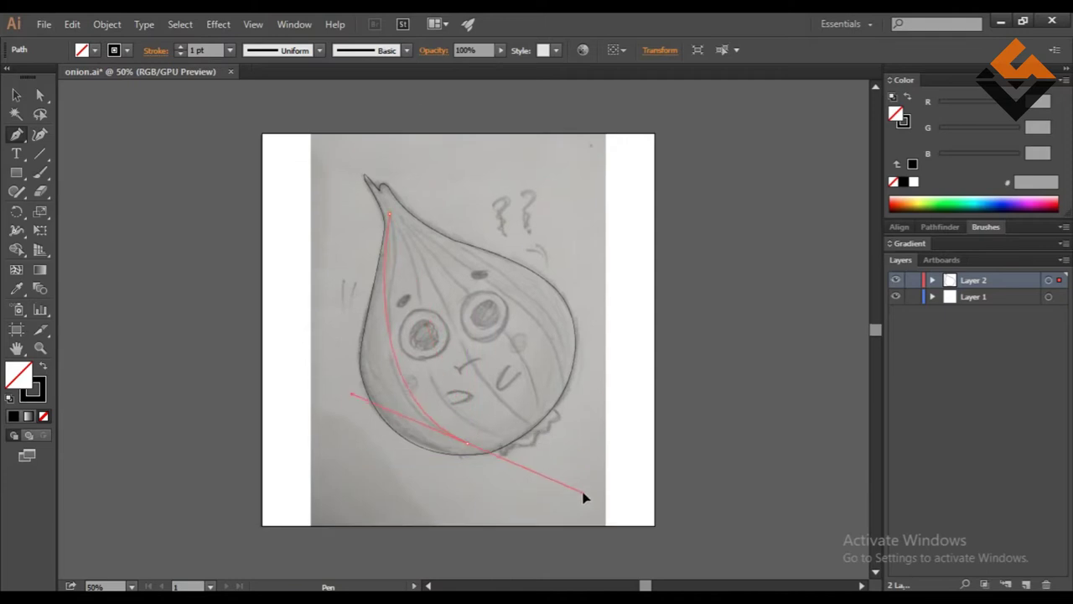
key("ctrl+z")
key("ctrl+plus")
left_click(394, 432)
left_click_drag(637, 533, 642, 544)
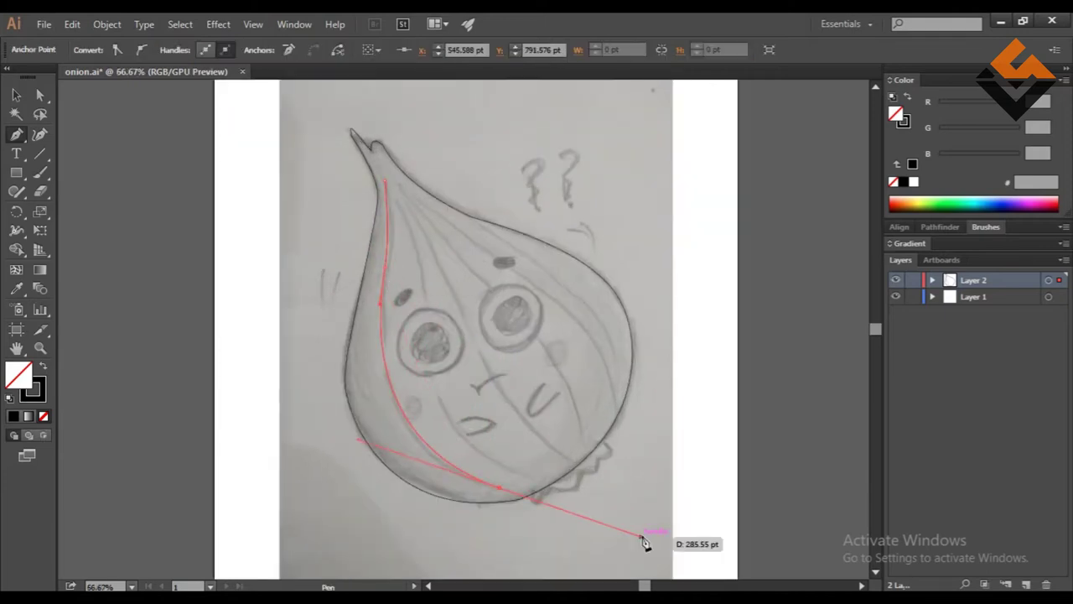
left_click(165, 269, "ctrl")
left_click_drag(390, 185, 434, 369)
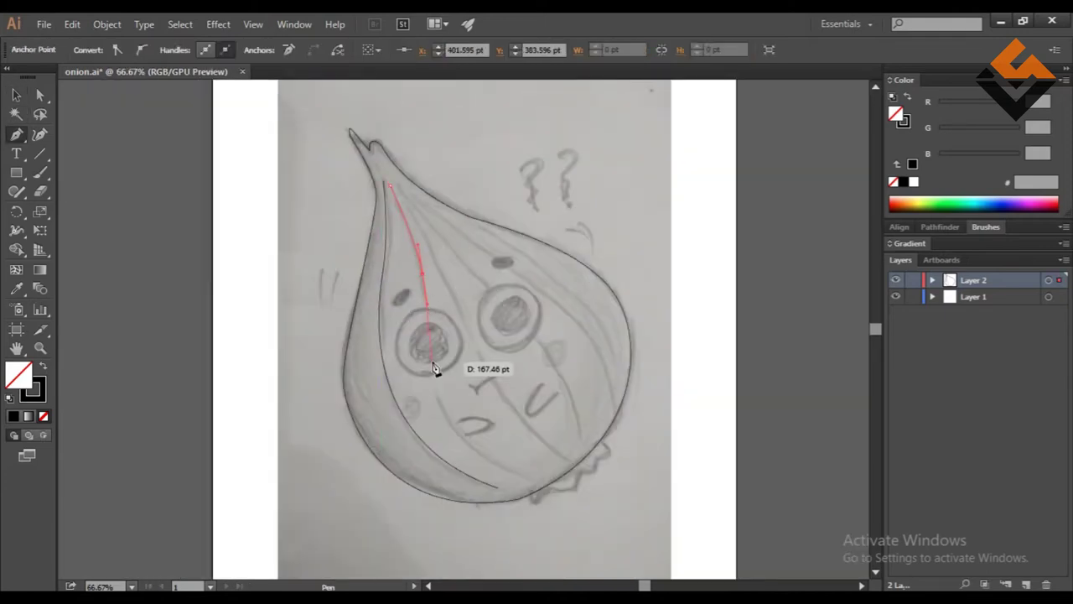
left_click(233, 450, "ctrl")
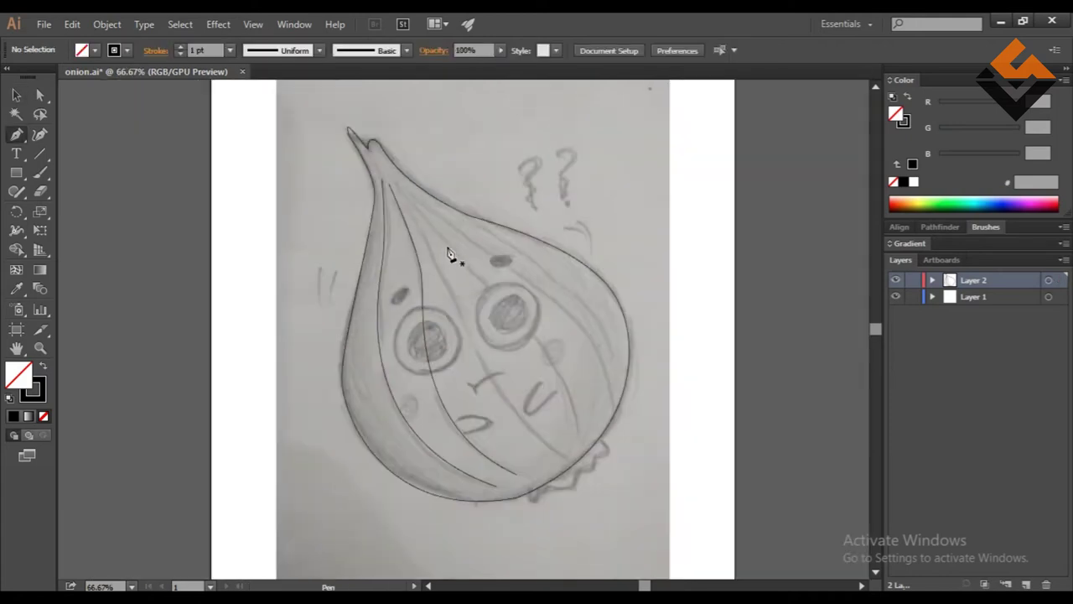
Trace an inner curved line from the tip down the onion's right side.
scroll(450, 259, "up", 1)
left_click(359, 129)
left_click_drag(504, 223, 536, 243)
left_click_drag(700, 489, 694, 496)
key("ctrl")
left_click(166, 471, "ctrl")
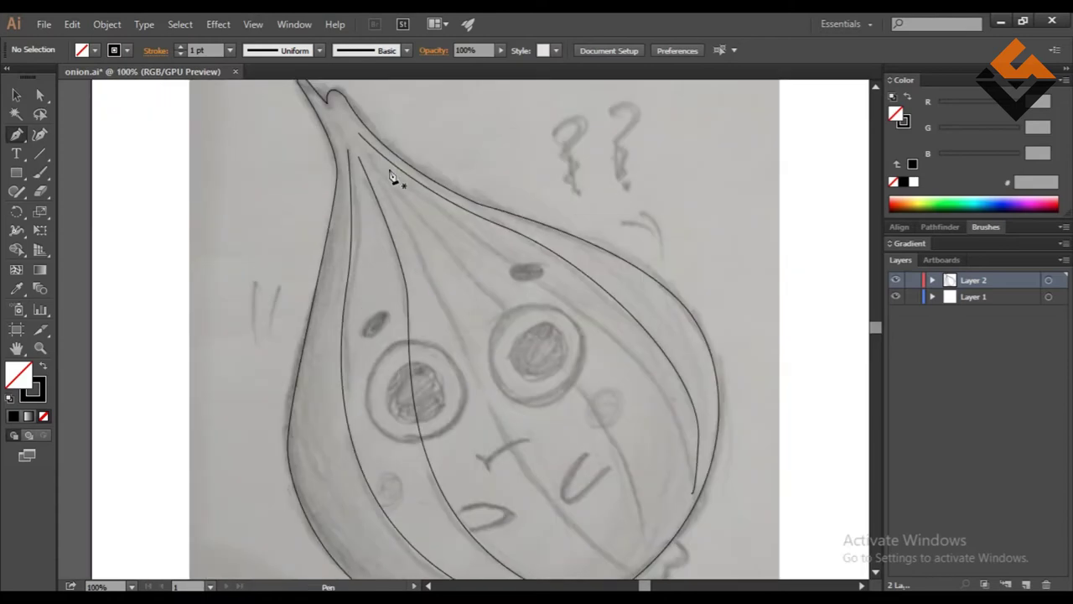
scroll(547, 285, "down", 1)
left_click(638, 509, "ctrl")
Draw two more inner curved lines running from the top toward the bottom.
scroll(490, 392, "up", 1)
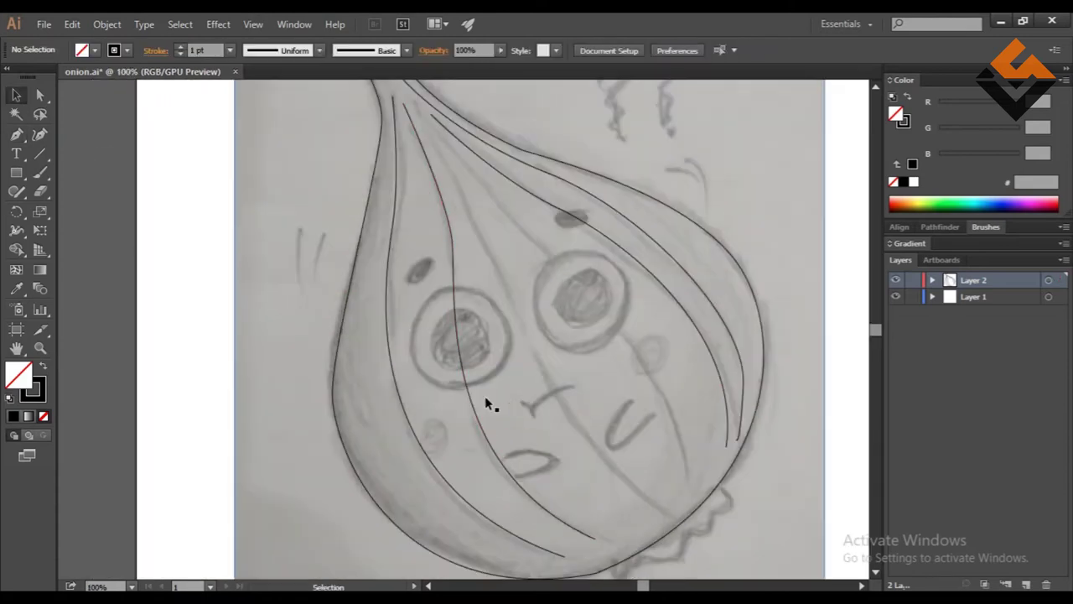
left_click_drag(686, 472, 688, 546)
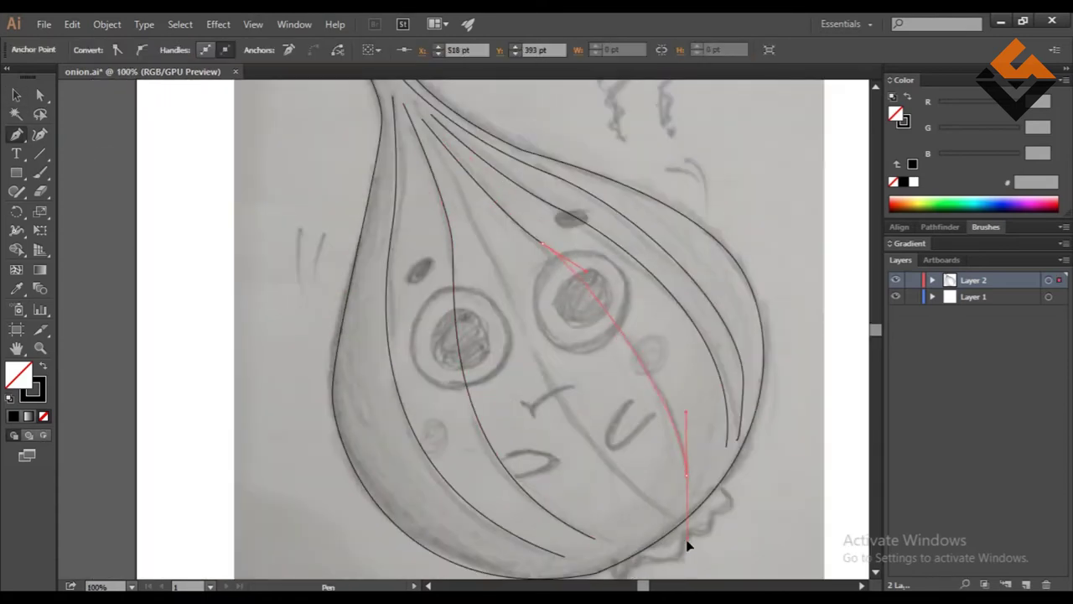
left_click(510, 462, "ctrl")
left_click(421, 130)
left_click(643, 511)
key("v")
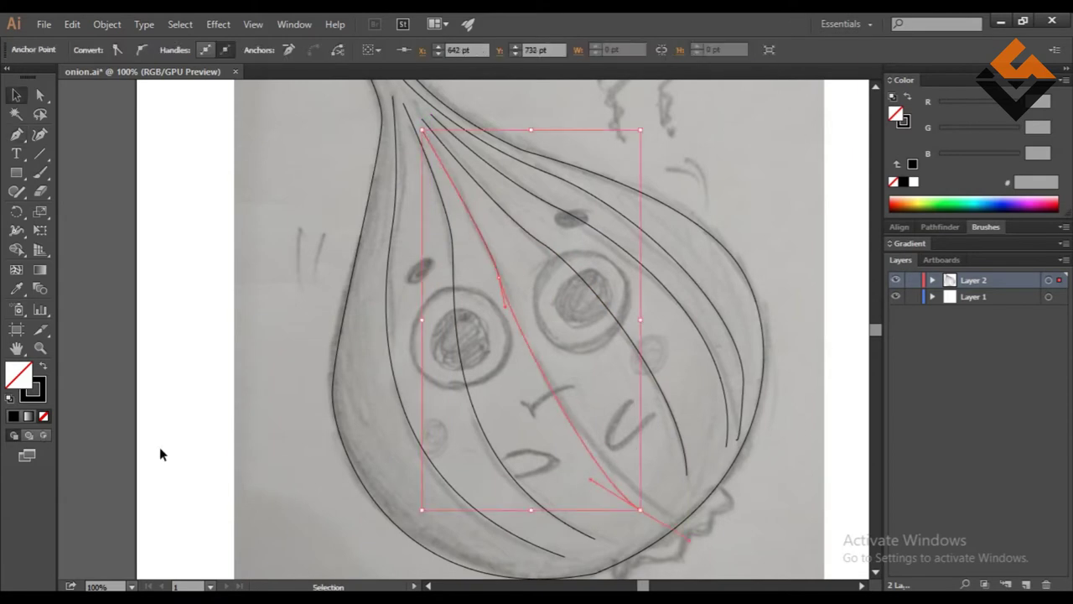
Add a new Layer 3 for the face details and select it.
left_click(160, 450)
scroll(298, 428, "down", 1)
left_click(1028, 584)
key("ctrl+1")
key("shift+n")
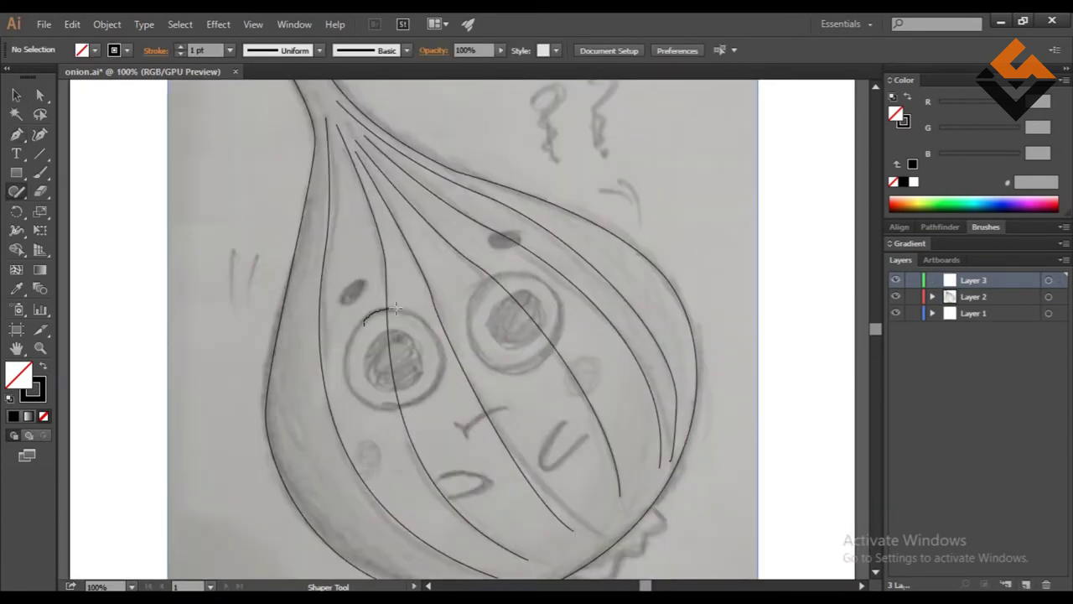
Draw an unfilled circle over the left eye and copy it onto the right eye.
left_click_drag(398, 310, 394, 312)
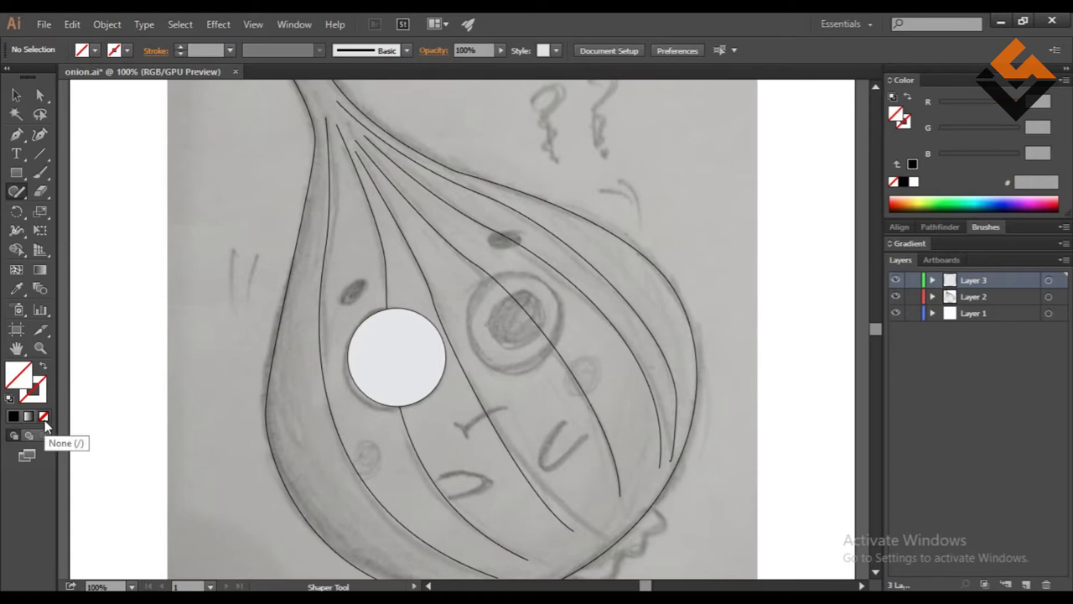
key("v")
left_click(377, 360)
double_click(19, 375)
key("Return")
key("slash")
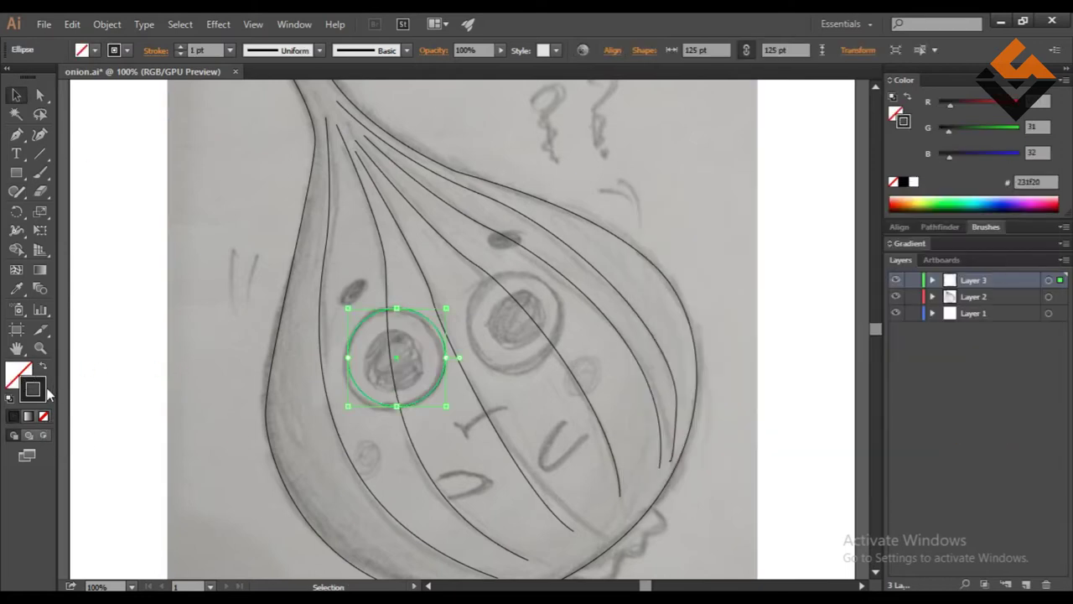
left_click(463, 380)
left_click_drag(389, 365, 505, 331)
Shrink a circle into the left pupil and duplicate it into the right eye.
left_click(431, 378)
mouse_move(441, 380)
left_mouse_down()
mouse_move(318, 353)
mouse_move(405, 366)
left_mouse_up()
left_click_drag(442, 402, 440, 403)
left_click_drag(419, 364, 521, 329)
left_click(612, 382)
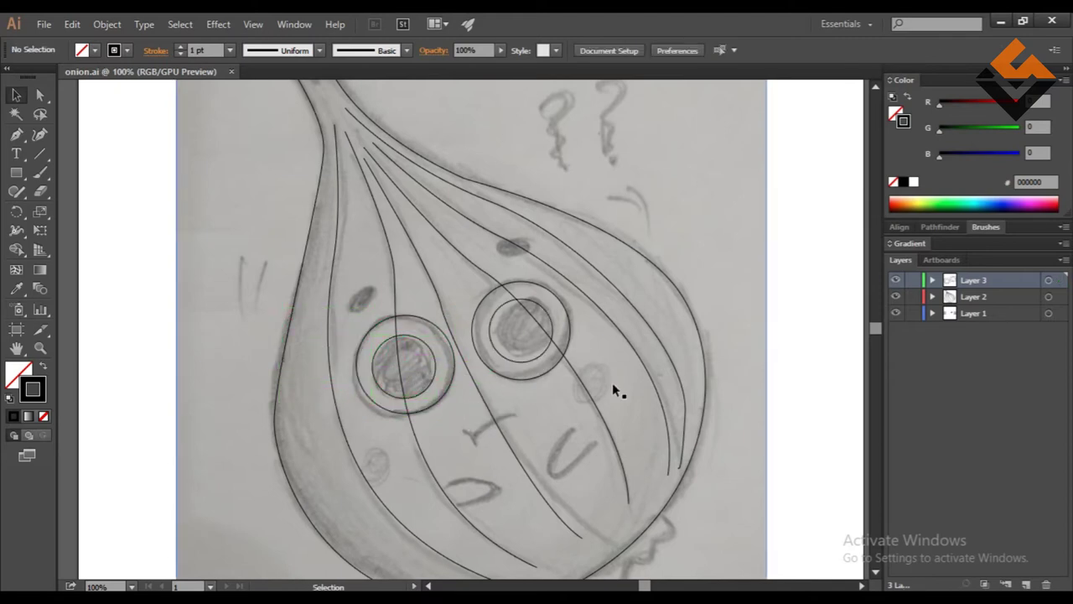
key("ctrl+plus")
key("p")
left_click(499, 265)
Trace the eyebrow as a closed curved shape.
left_click_drag(550, 257, 506, 278)
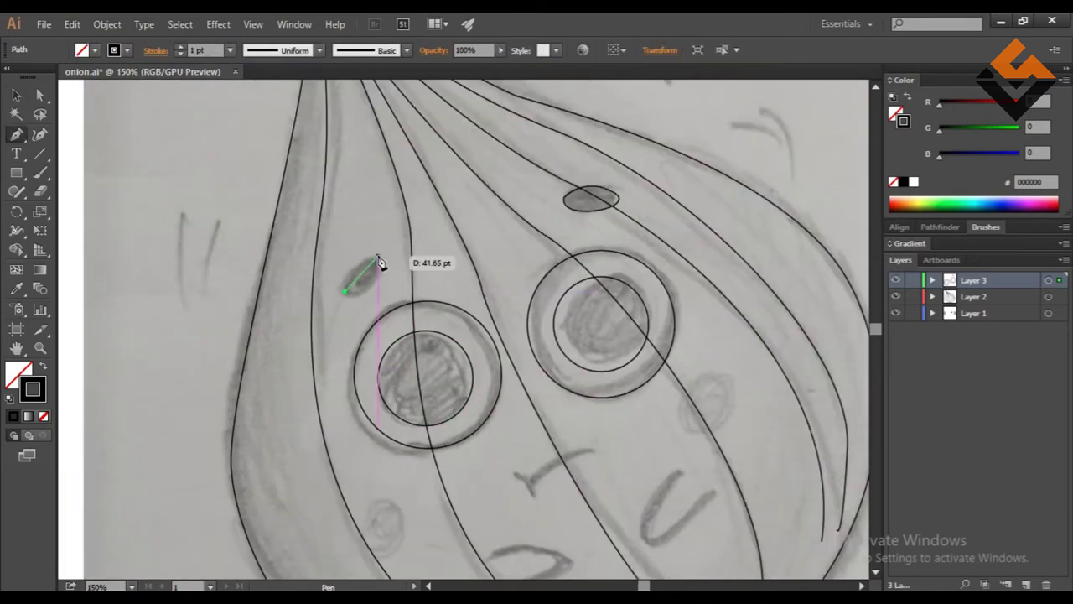
left_click_drag(378, 260, 413, 248)
left_click_drag(345, 291, 362, 300)
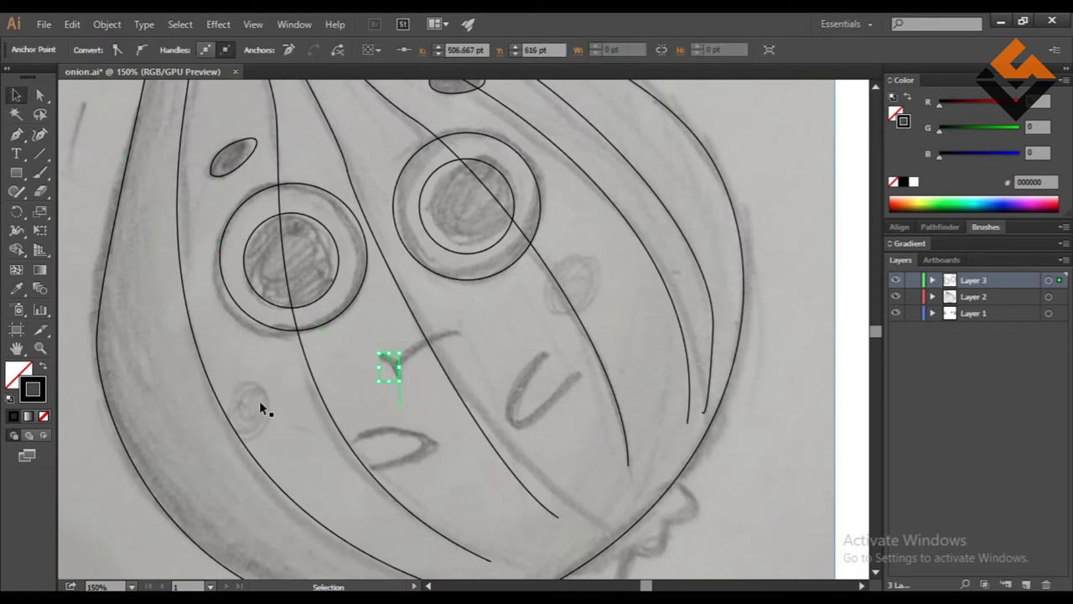
left_click(259, 400, "ctrl")
Trace the nose line, the curl at the onion's base and the question mark's top.
key("ctrl+plus")
left_click(312, 366)
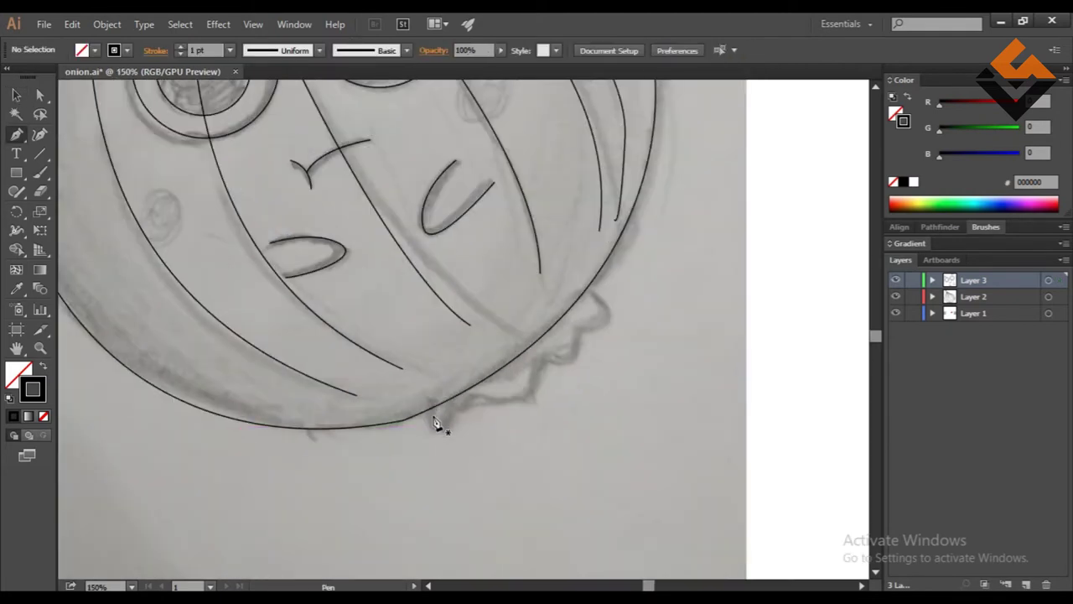
left_click_drag(429, 409, 448, 439)
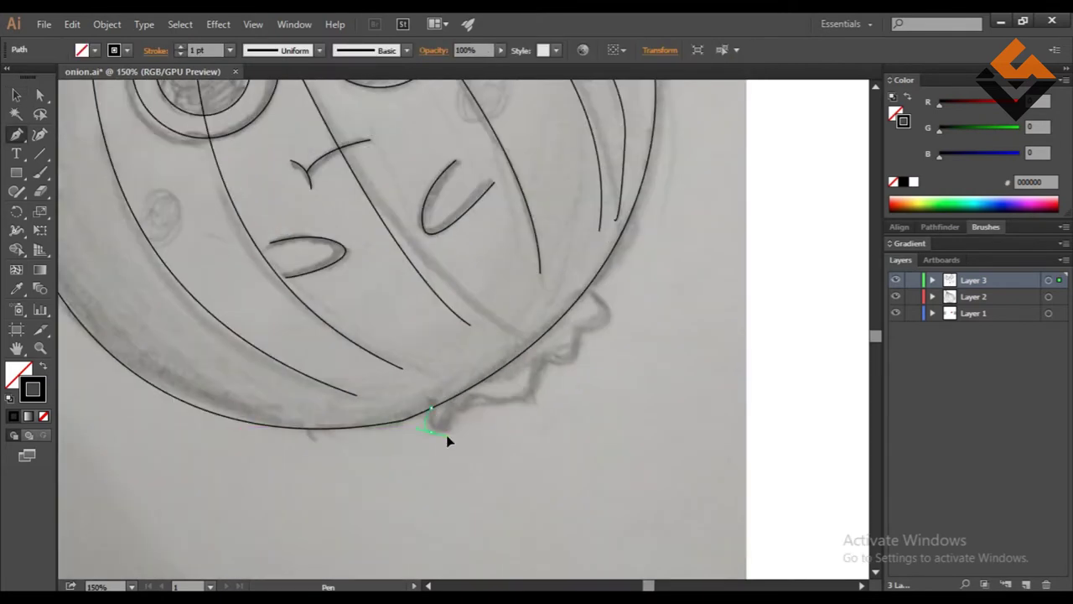
left_click(473, 396)
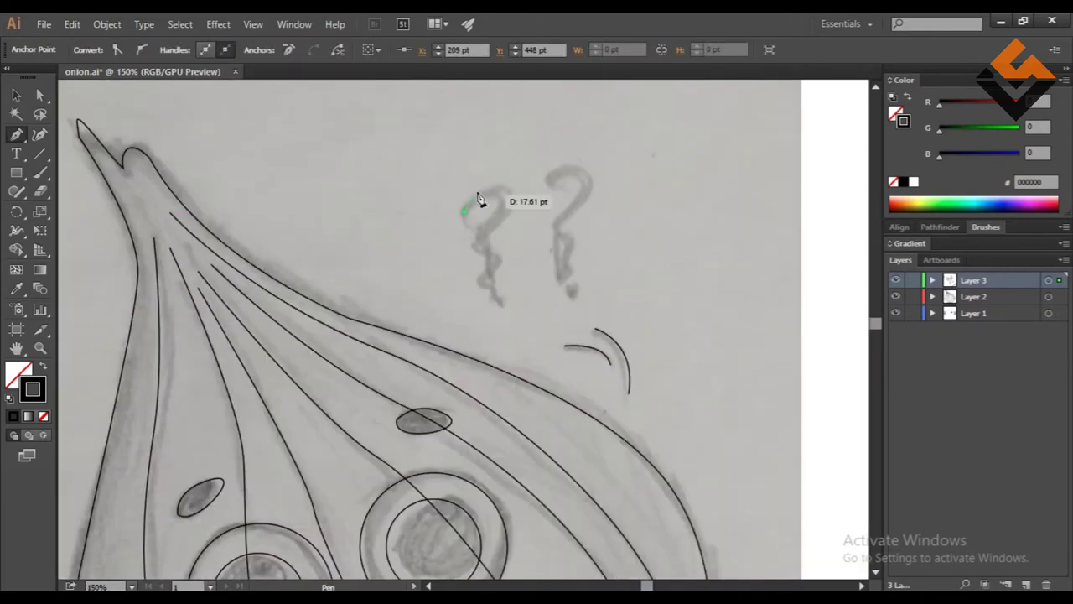
left_click_drag(494, 183, 510, 208)
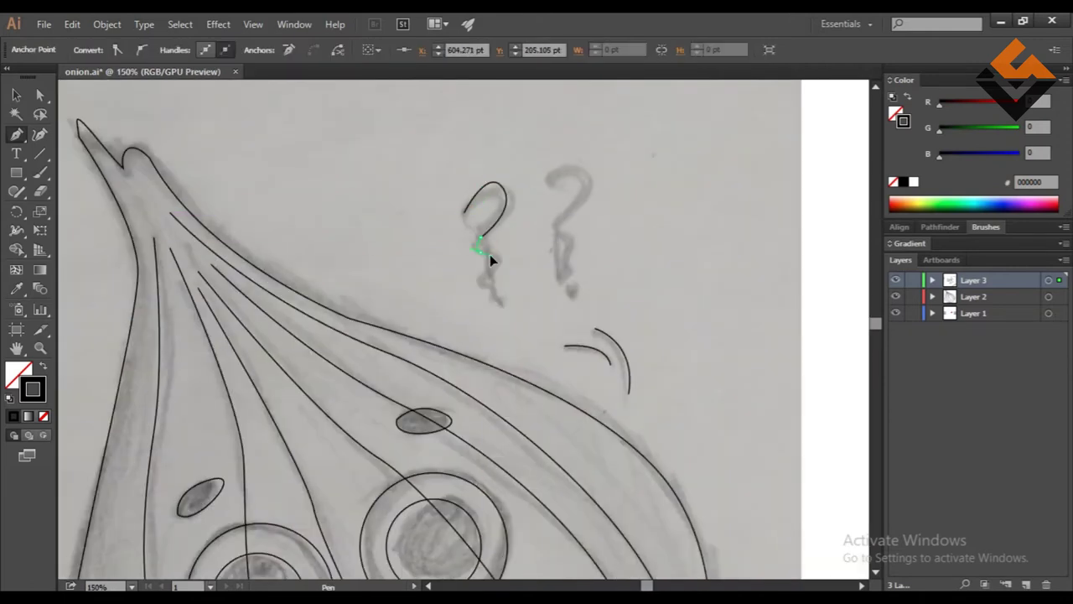
scroll(491, 261, "up", 1)
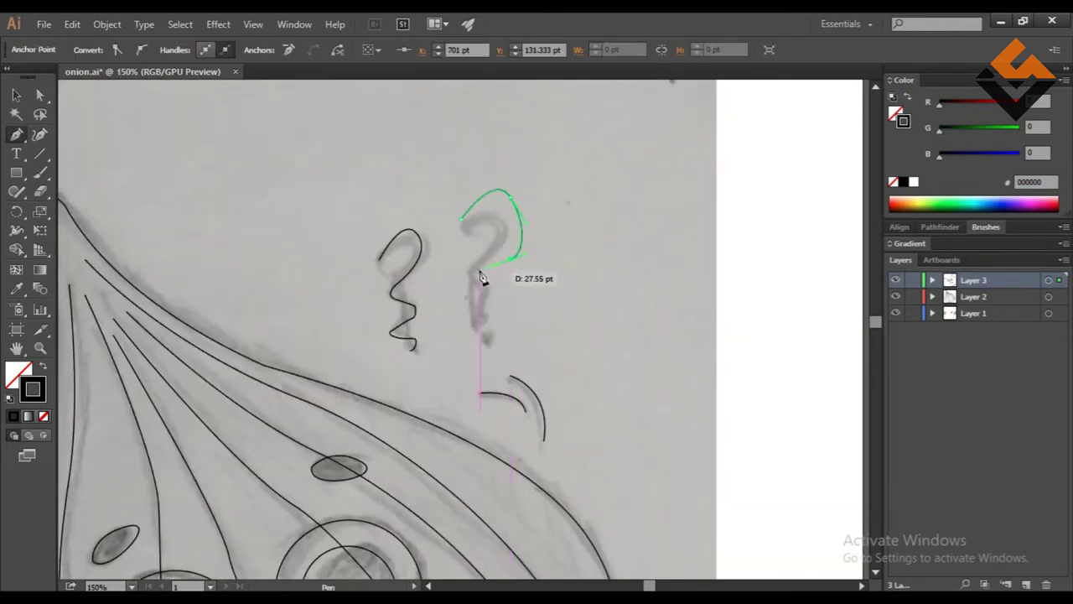
Add anchors along the question mark's curl and select the small circle near the left eye.
left_click(471, 277)
scroll(486, 289, "up", 1)
left_click(512, 315)
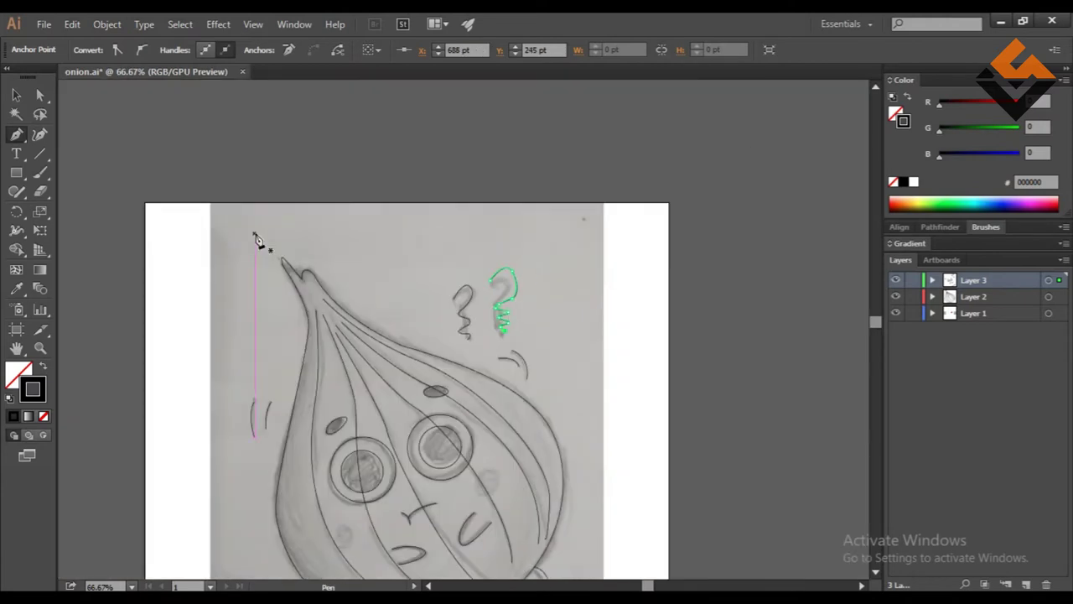
mouse_move(411, 410)
left_mouse_down()
mouse_move(529, 311)
mouse_move(611, 288)
left_mouse_up()
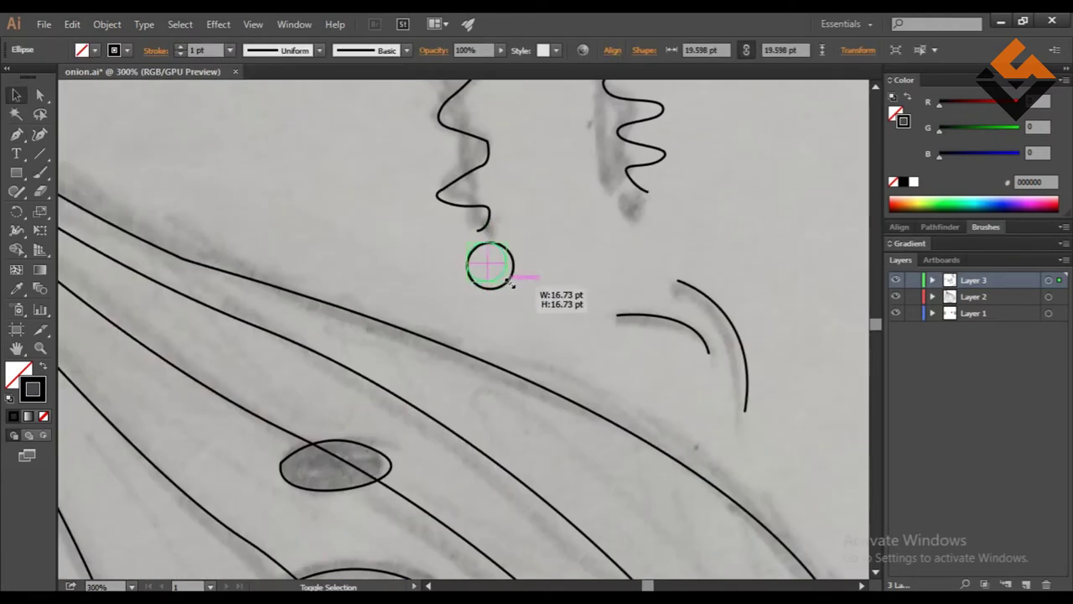
key("ctrl+minus")
key("ctrl+minus")
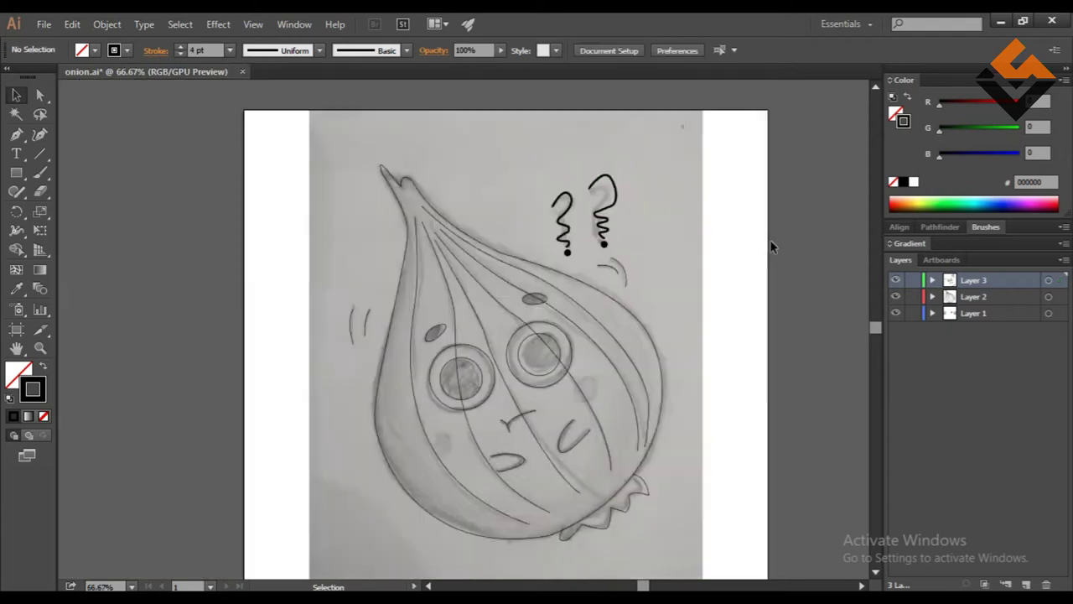
Set a heavier stroke weight on the selected small stray paths.
left_click(644, 289)
left_click(387, 340, "shift")
left_click(229, 51)
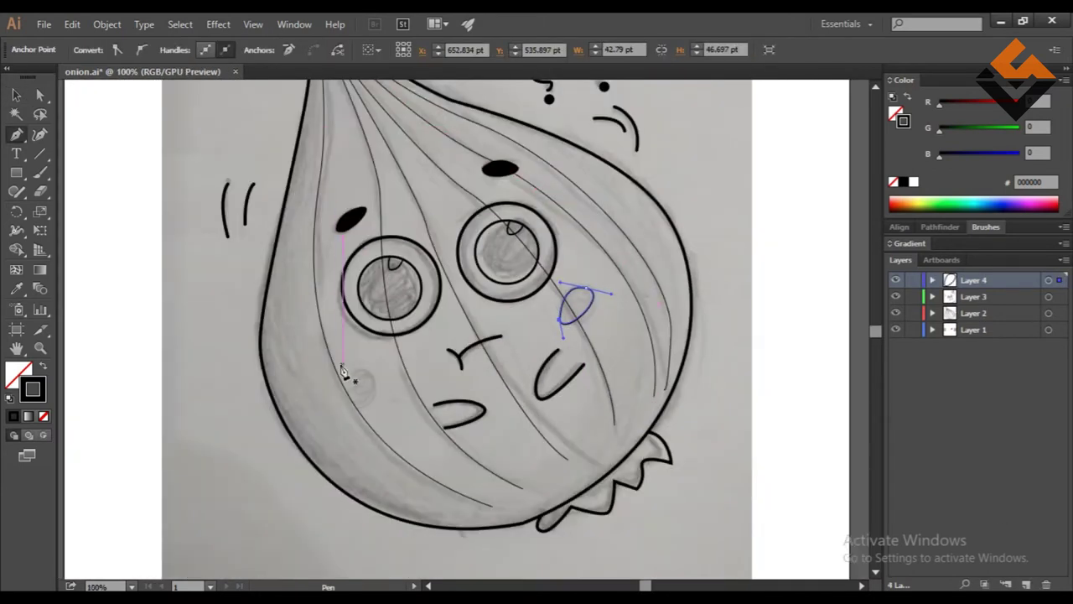
Pen-trace a new curved mouth segment on the face.
scroll(343, 374, "up", 2)
left_click(344, 383)
left_click_drag(388, 364, 413, 381)
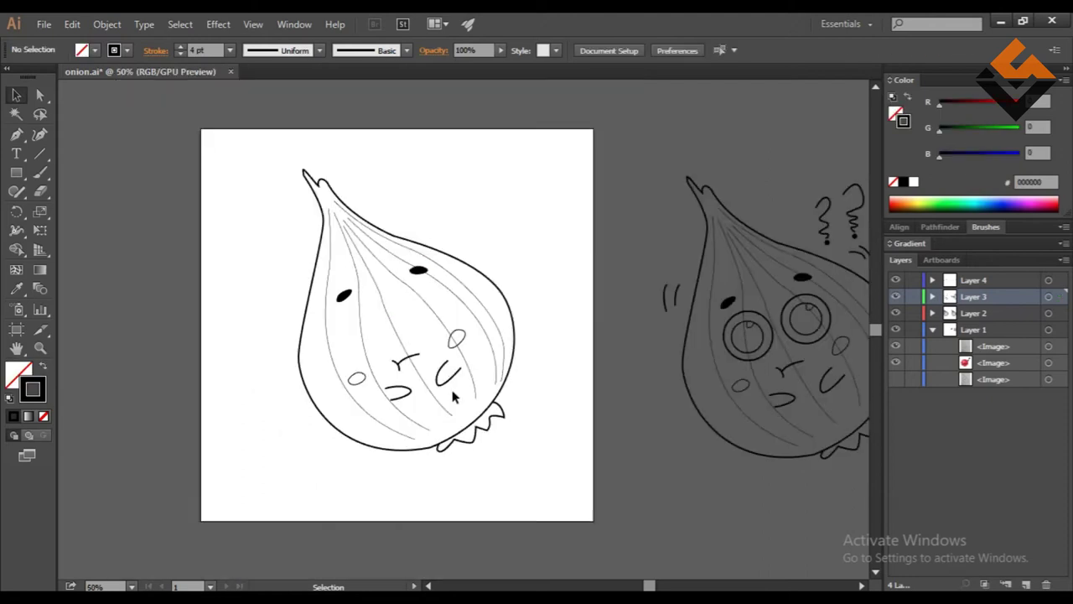
Reflect the copied onion across the vertical axis.
right_click(390, 307)
mouse_move(433, 507)
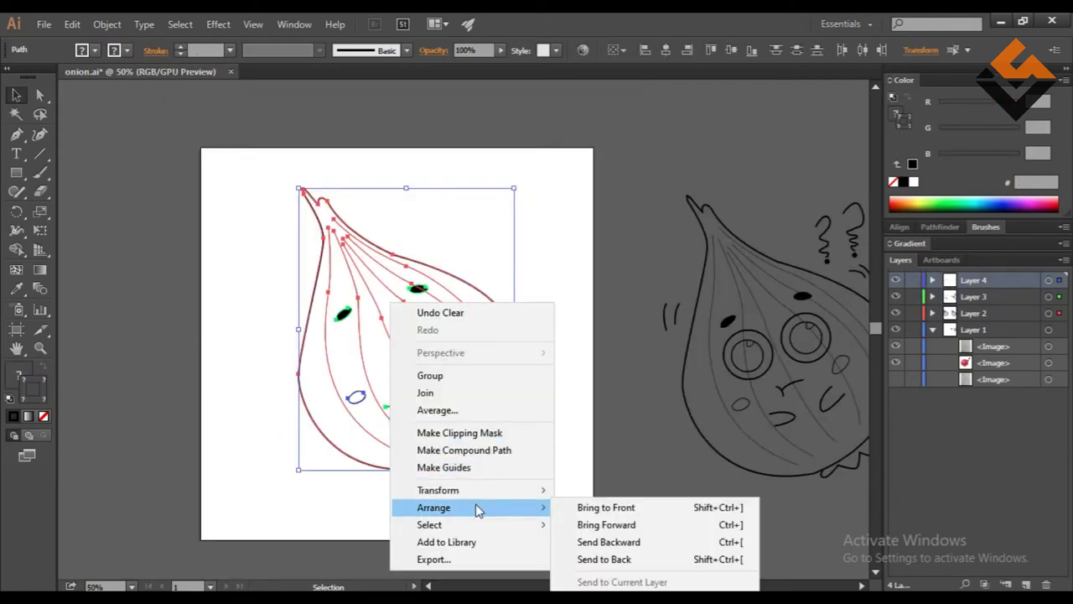
left_click(606, 409)
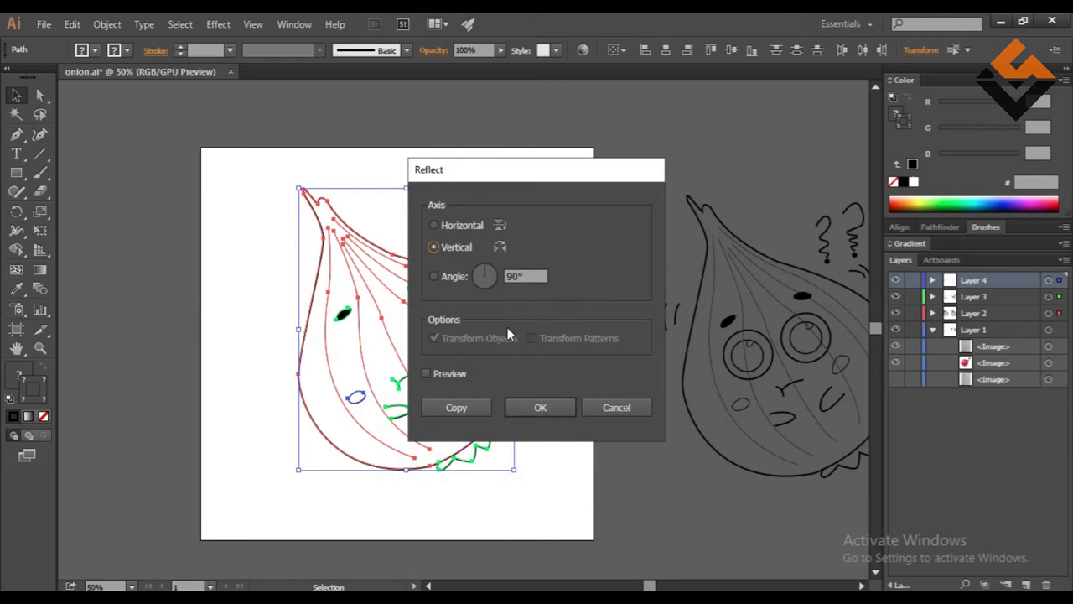
left_click(537, 408)
Rotate the flipped onion back upright.
key("ctrl+a")
key("ctrl+t")
key("ctrl+t")
key("v")
left_click(556, 489)
key("ctrl+a")
mouse_move(515, 475)
left_mouse_down()
mouse_move(544, 447)
mouse_move(559, 367)
left_mouse_up()
left_click(558, 367)
Add a new Layer 5 above the others for the eyelids.
key("ctrl+plus")
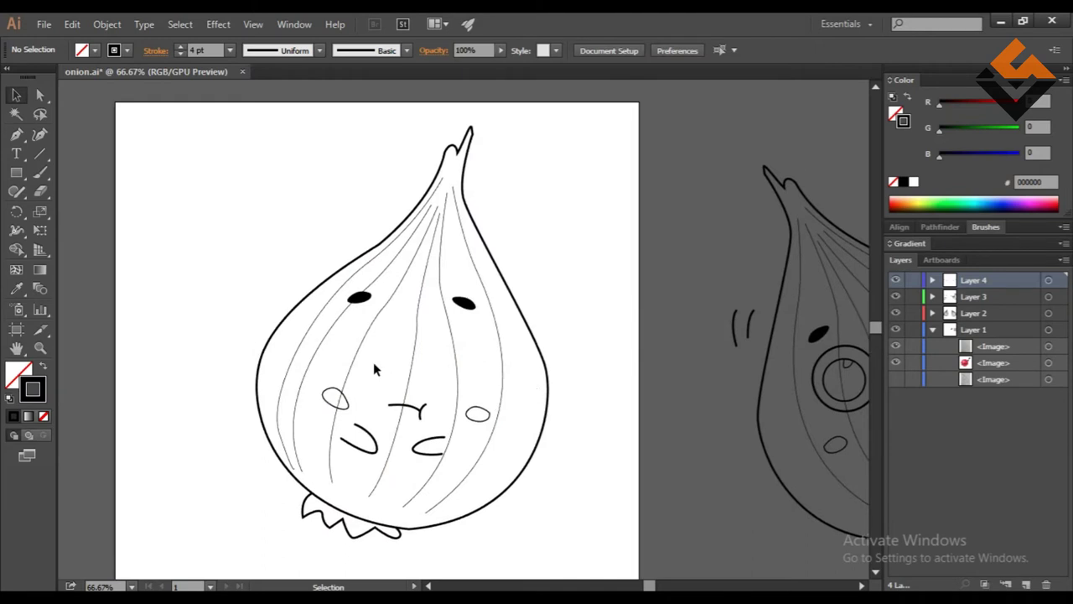
key("ctrl+plus")
key("ctrl+l")
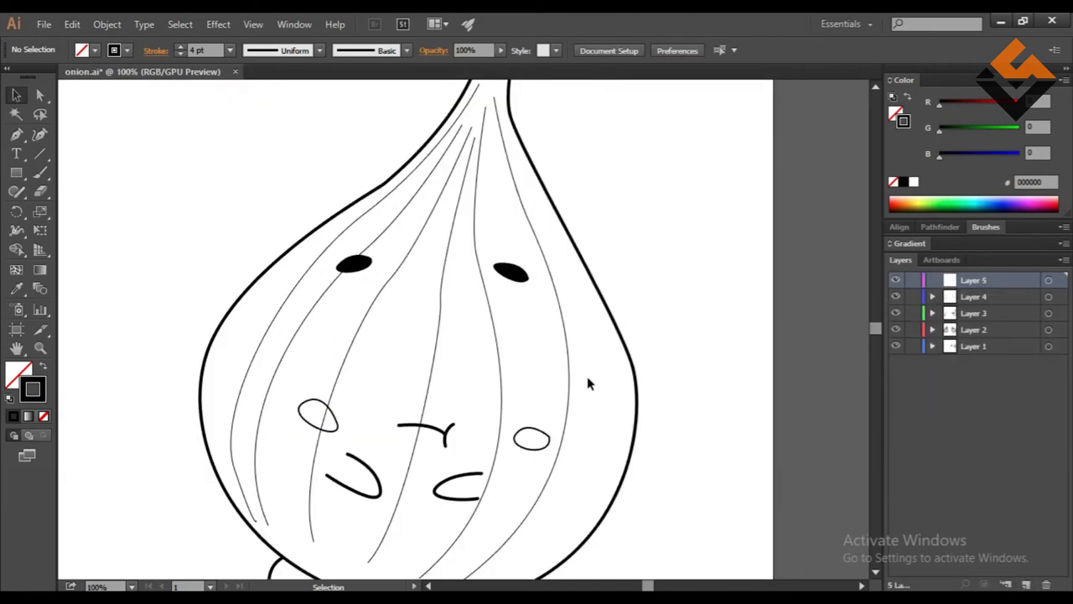
key("p")
key("ctrl+plus")
Draw the left eyelid as a downward curve under the eyebrow.
left_click(304, 290)
left_click_drag(388, 285, 442, 266)
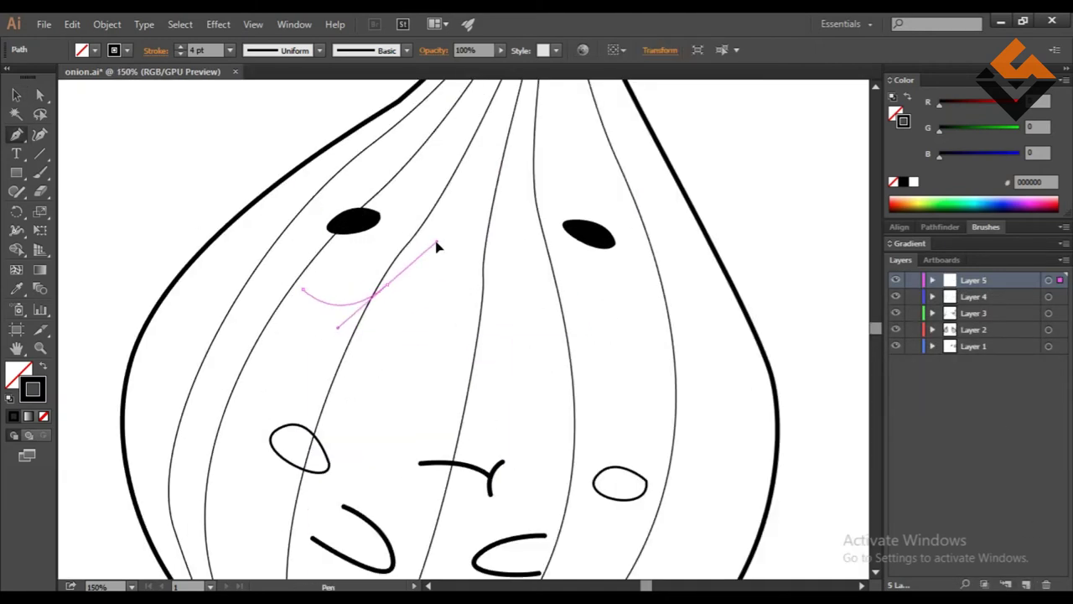
key("ctrl+minus")
key("ctrl+plus")
key("Escape")
left_click(504, 269)
Finish the right eyelid curve and delete the old mouth.
left_click_drag(635, 286, 670, 216)
key("ctrl+minus")
key("v")
left_click(492, 408)
key("Delete")
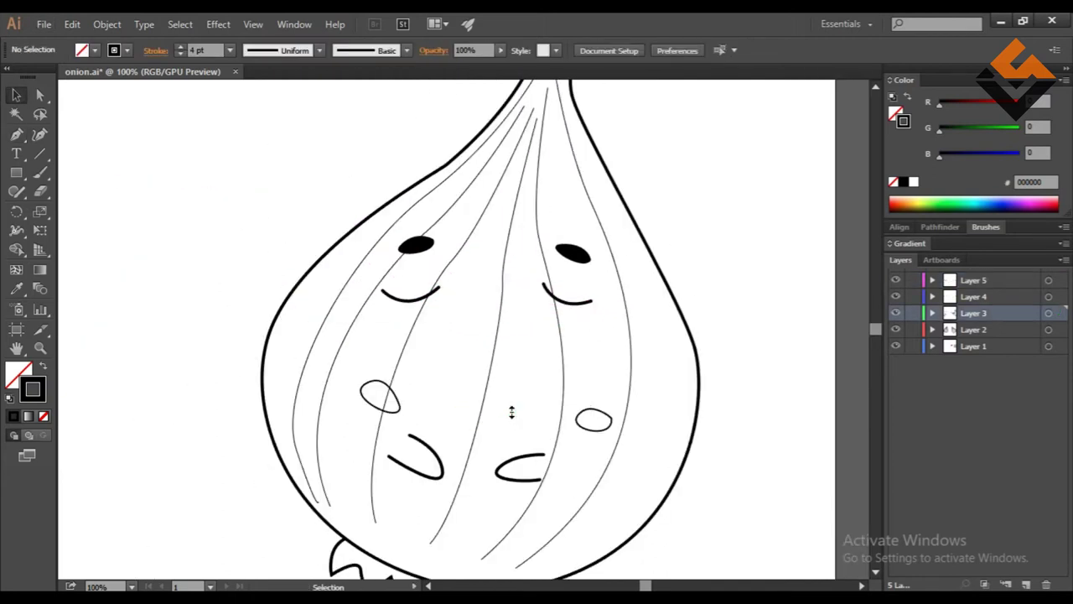
Draw a new oval mouth in place of the old one.
key("p")
key("ctrl+plus")
mouse_move(485, 353)
left_mouse_down()
mouse_move(495, 340)
mouse_move(571, 399)
left_mouse_up()
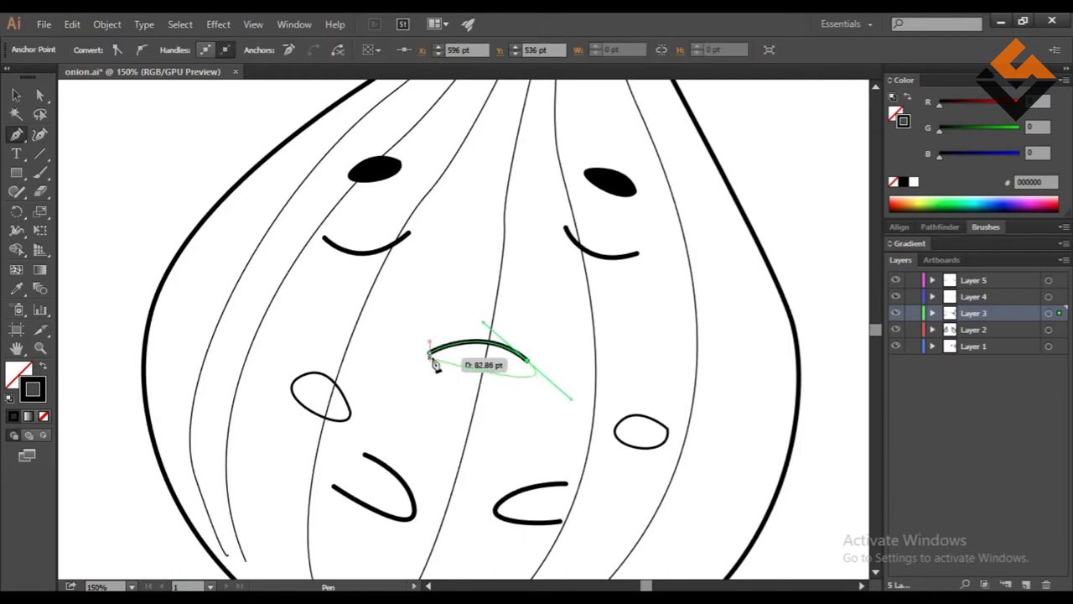
left_click(428, 353)
key("ctrl+minus")
key("ctrl+plus")
key("ctrl+plus")
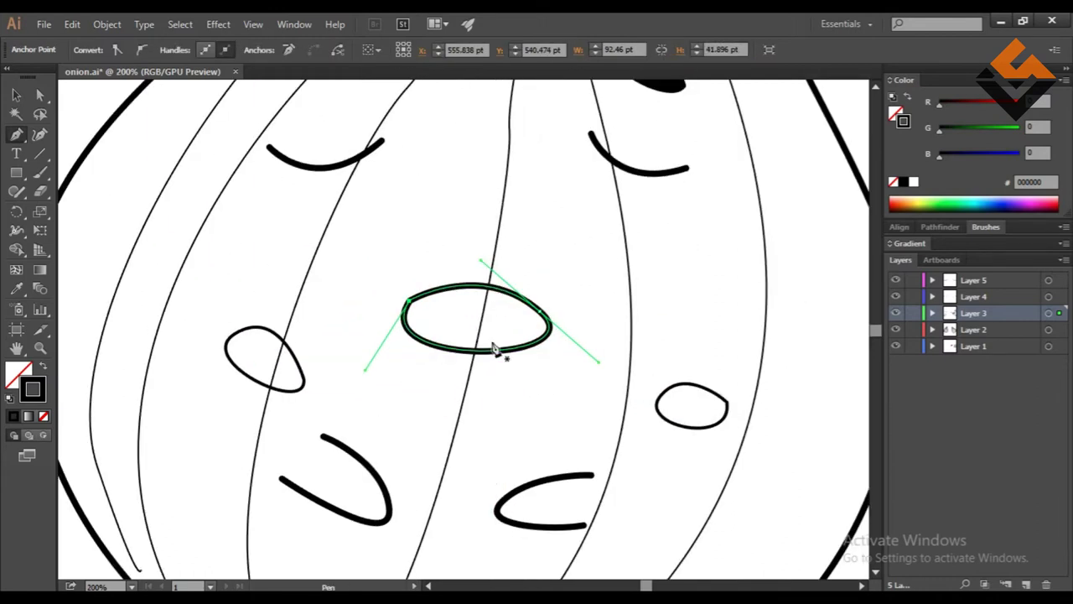
Draw a narrow drool drop hanging below the mouth.
left_click(491, 344)
left_click_drag(492, 384, 483, 436)
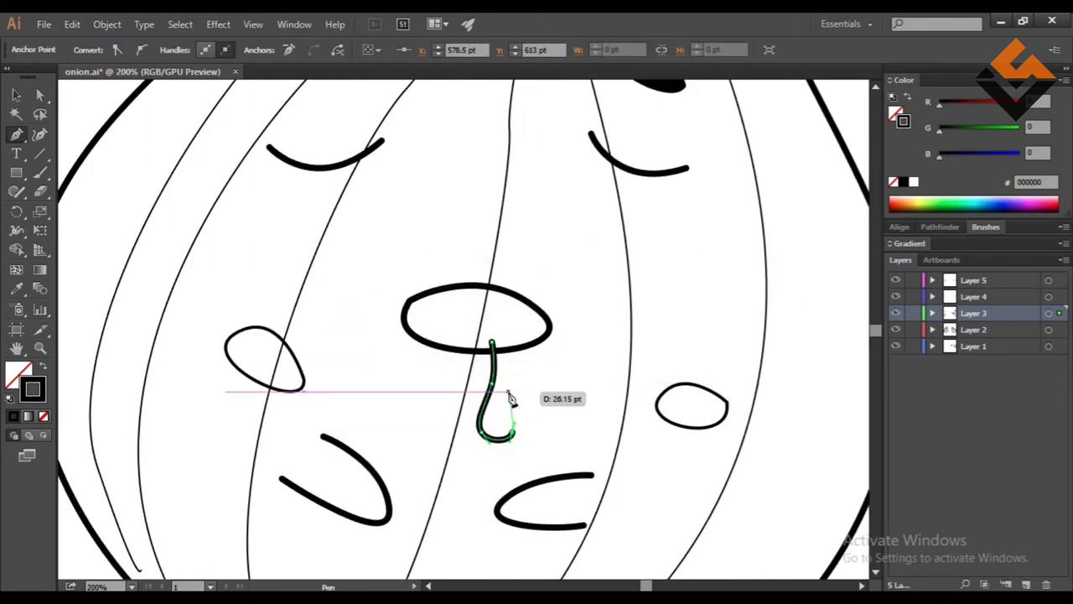
left_click(515, 351)
key("ctrl+minus")
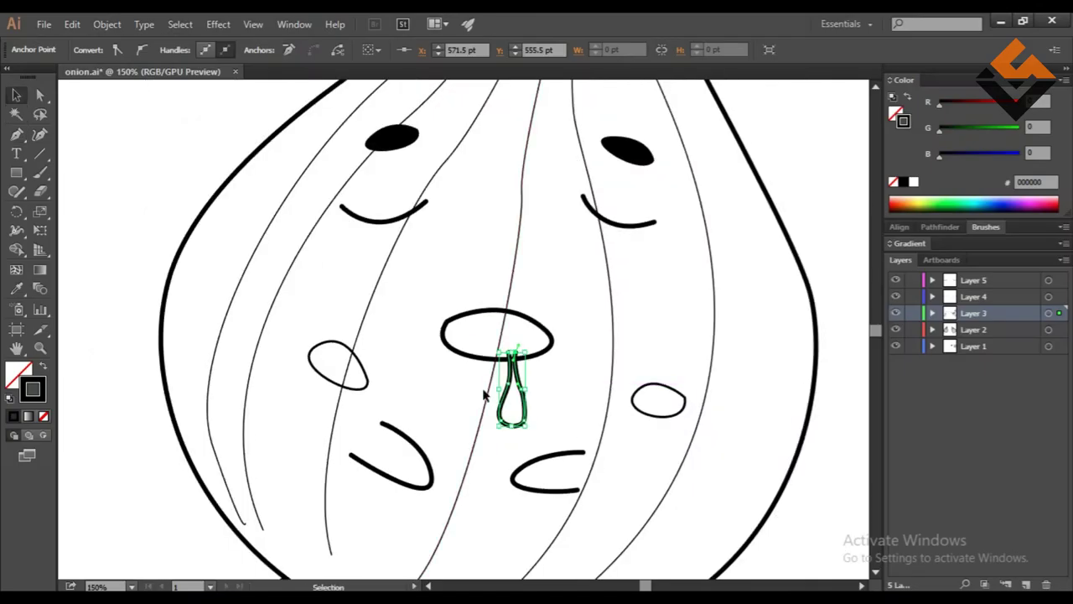
key("ctrl+minus")
Select the right cheek mark.
left_click(402, 401, "ctrl")
key("ctrl+minus")
key("ctrl+plus")
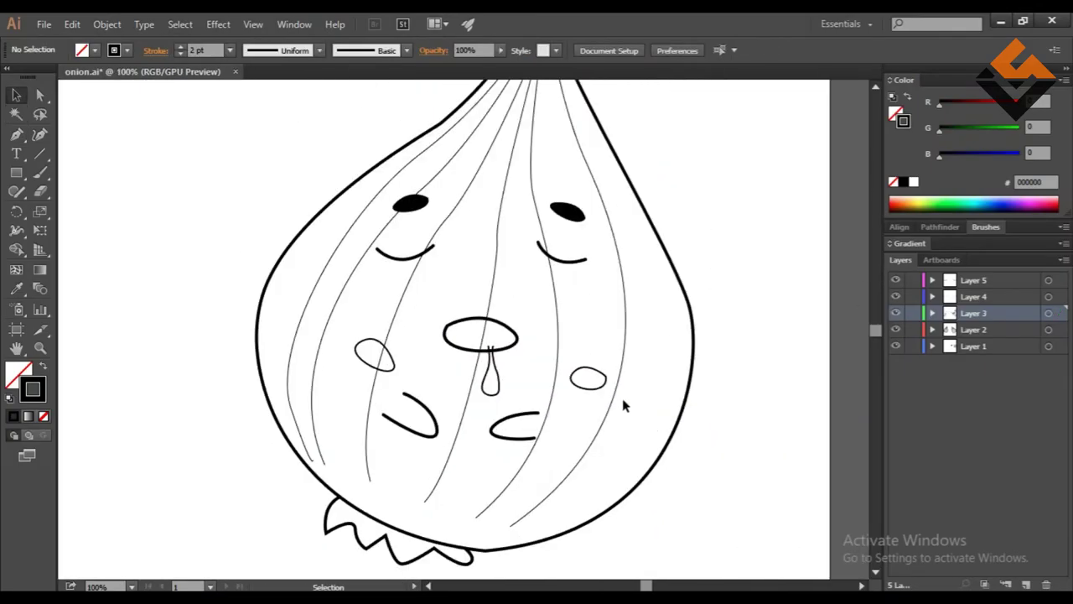
left_click(587, 379)
Nudge the right cheek upward and tilt and reposition the left cheek.
key("shift+Up")
key("shift+Up")
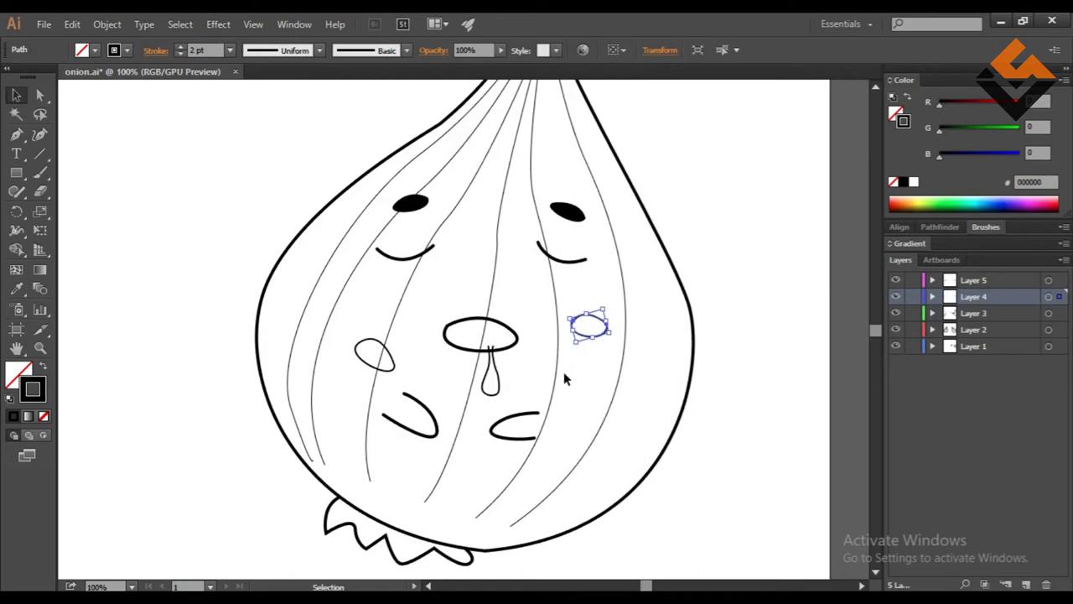
key("ctrl+minus")
key("ctrl+plus")
left_click_drag(568, 319, 569, 320)
left_click(339, 375)
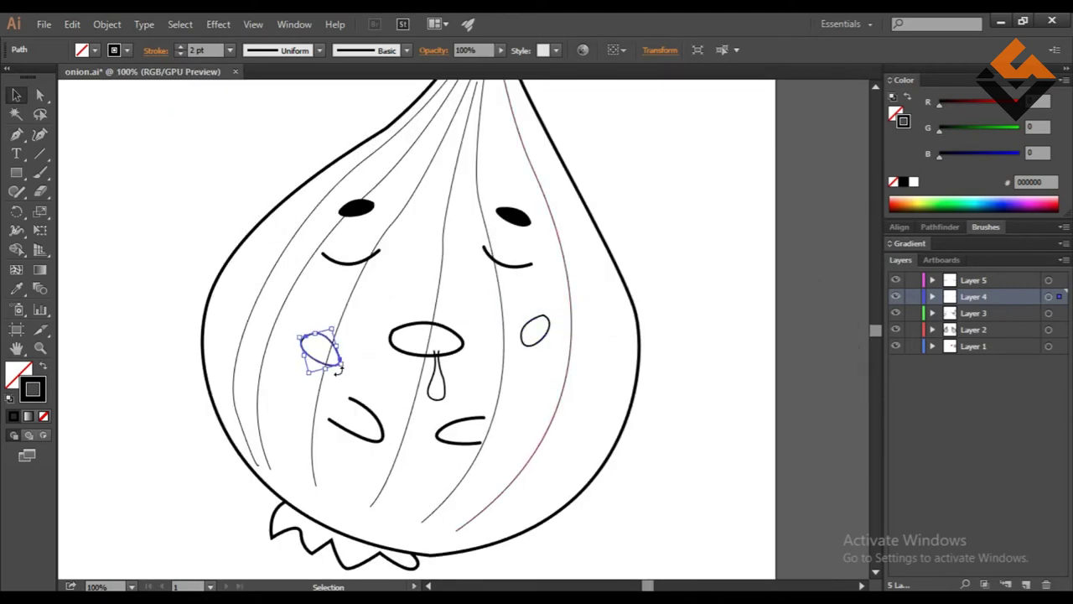
left_click(474, 419)
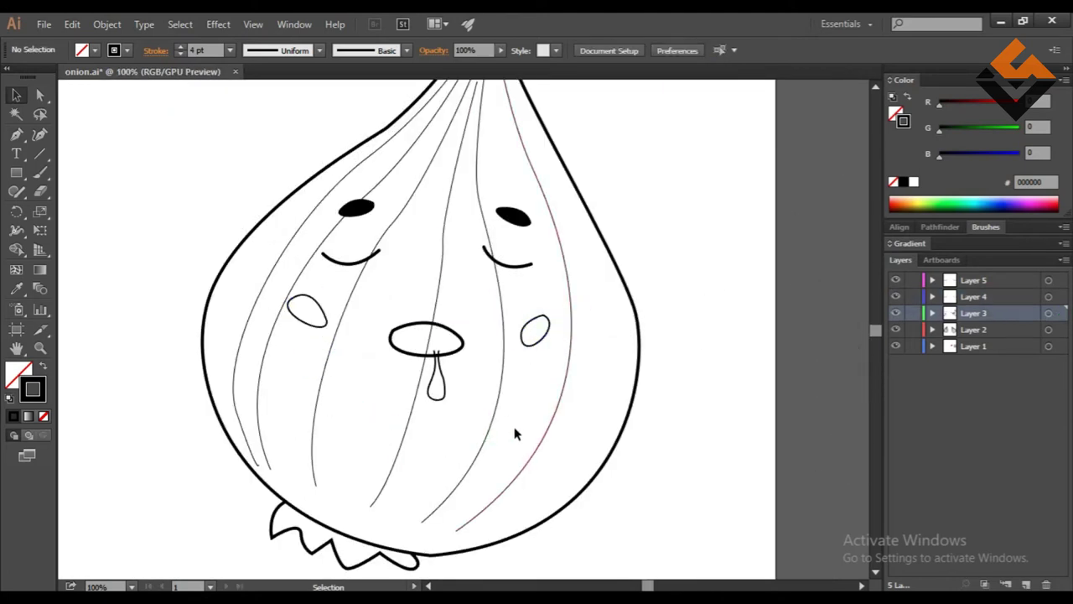
left_click(377, 261)
Pen-draw two curved lash lines under the left eyelid with a 1 pt stroke.
key("ctrl+equal")
key("ctrl+equal")
key("ctrl+shift+a")
key("p")
mouse_move(321, 269)
left_mouse_down()
mouse_move(395, 268)
mouse_move(492, 244)
left_mouse_up()
key("ctrl+equal")
left_click(334, 285)
left_click_drag(427, 277, 434, 283)
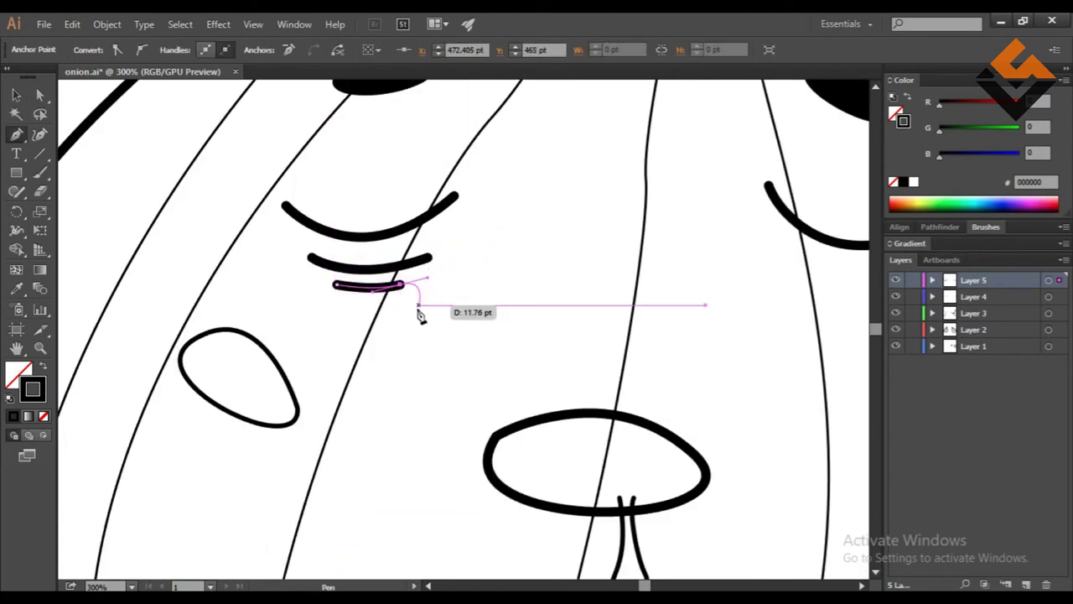
key("ctrl+minus")
left_click(230, 49)
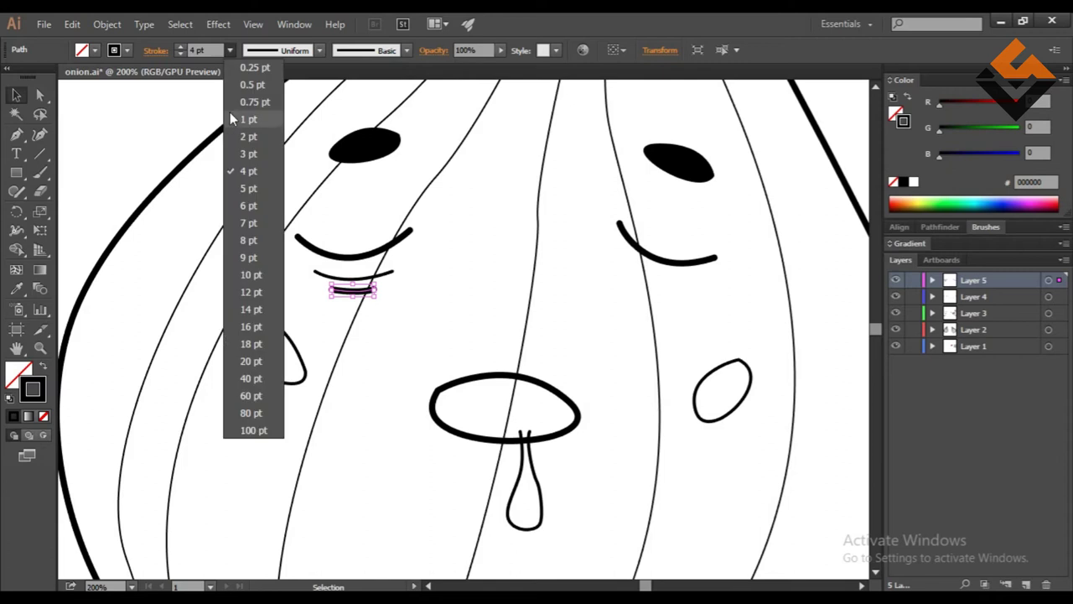
left_click(230, 111)
double_click(419, 300)
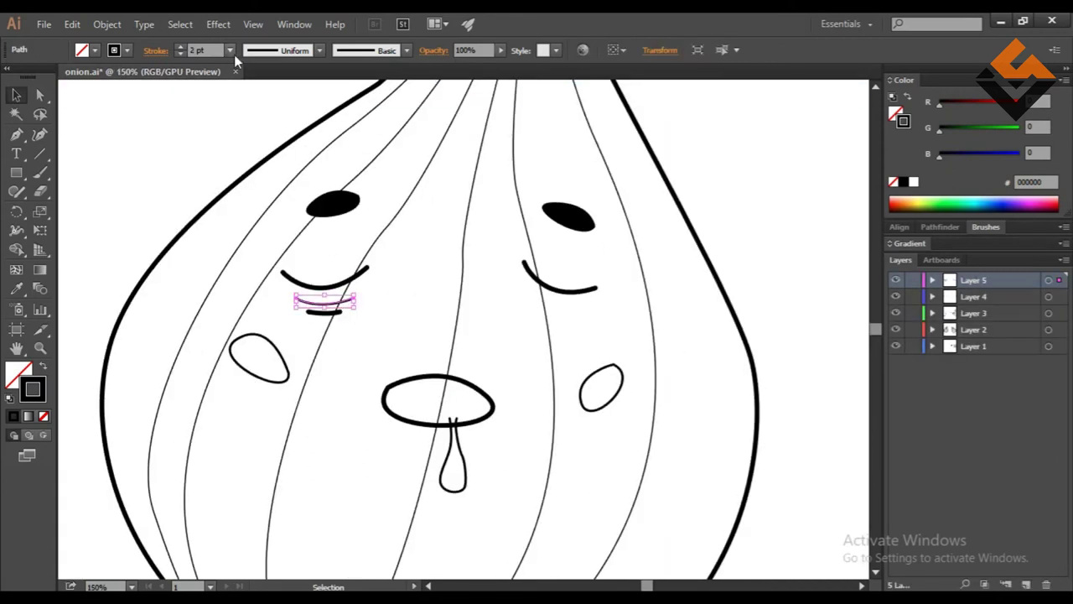
Draw a matching curved lash line under the right eyelid.
key("ctrl+minus")
key("ctrl+plus")
key("p")
left_click(425, 265)
left_click_drag(493, 283, 538, 290)
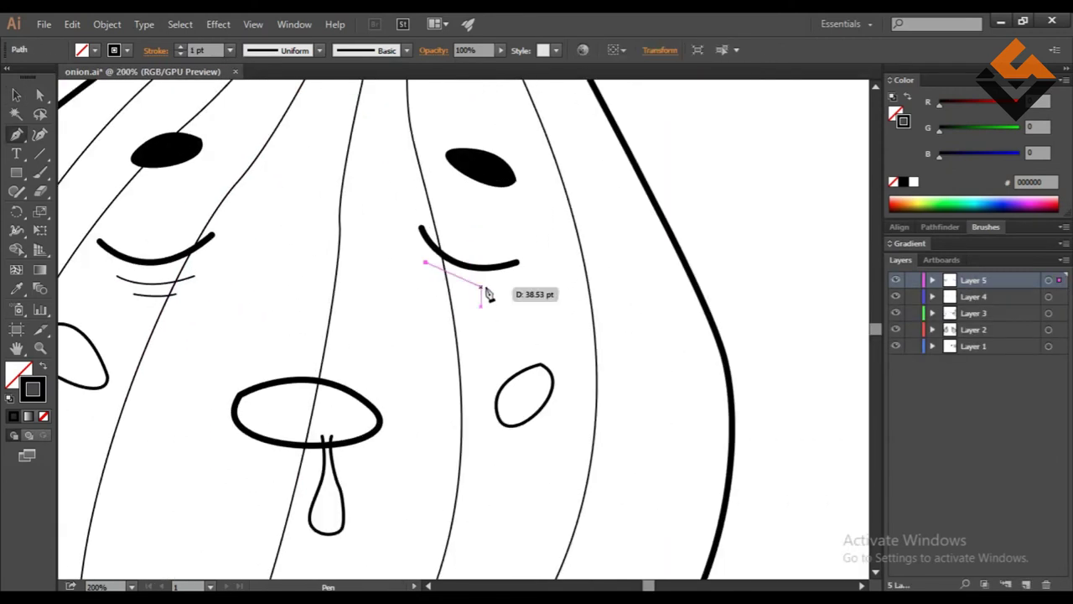
key("ctrl+minus")
key("ctrl+minus")
key("v")
left_click(647, 254)
Tilt the mouth and drool group slightly.
scroll(646, 254, "down", 1)
left_click(462, 331)
left_click_drag(541, 396, 508, 342)
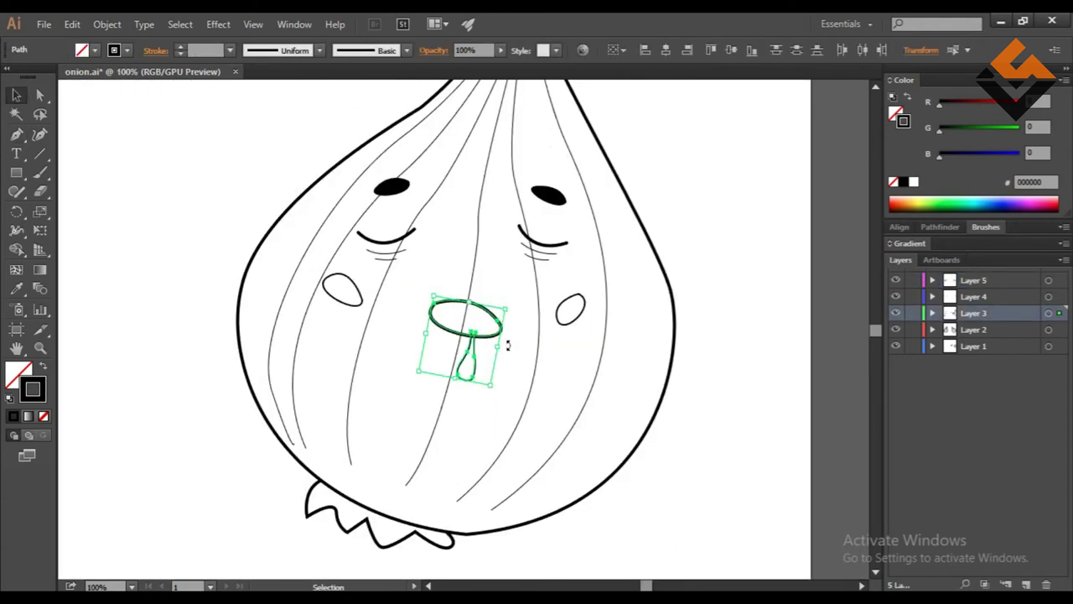
left_click(645, 372)
Adjust the right cheek and right eyebrow, then zoom out to see both onions.
key("ctrl+minus")
key("ctrl+minus")
key("ctrl+plus")
left_click(566, 325)
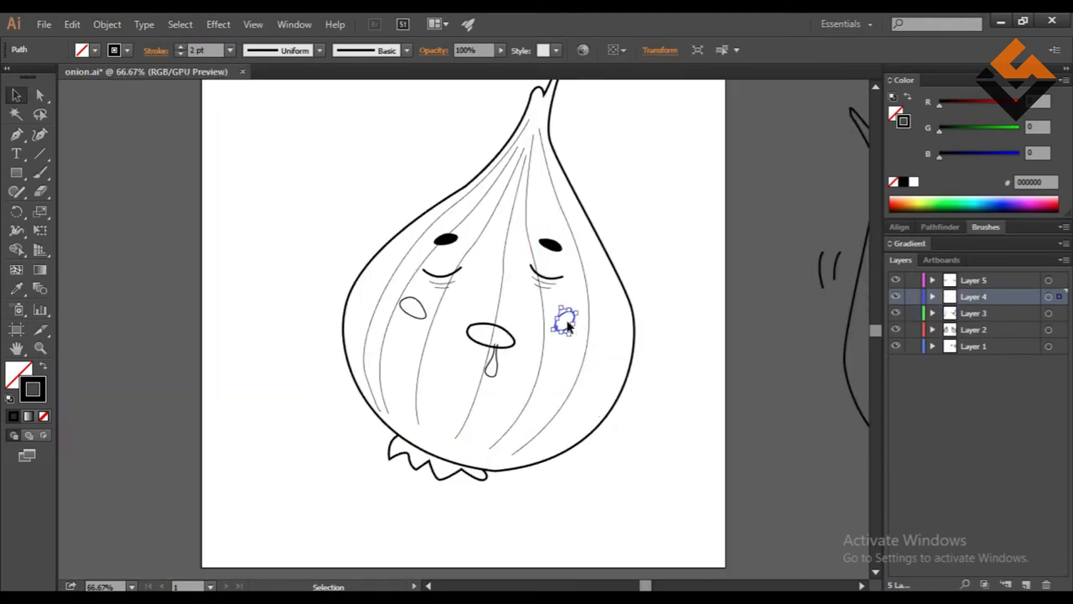
scroll(560, 295, "up", 1, "alt")
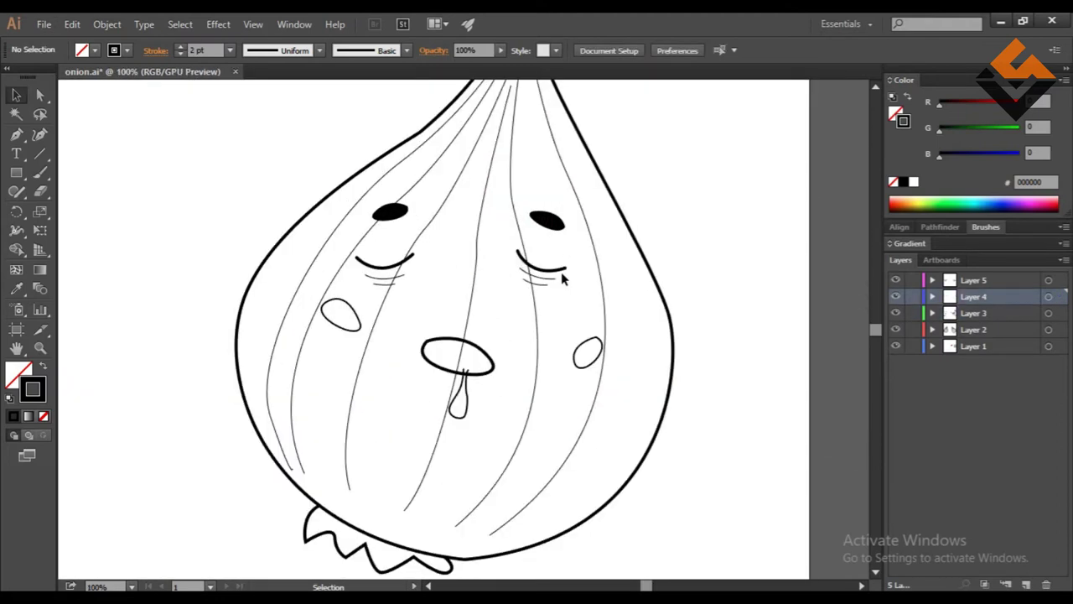
left_click(565, 279)
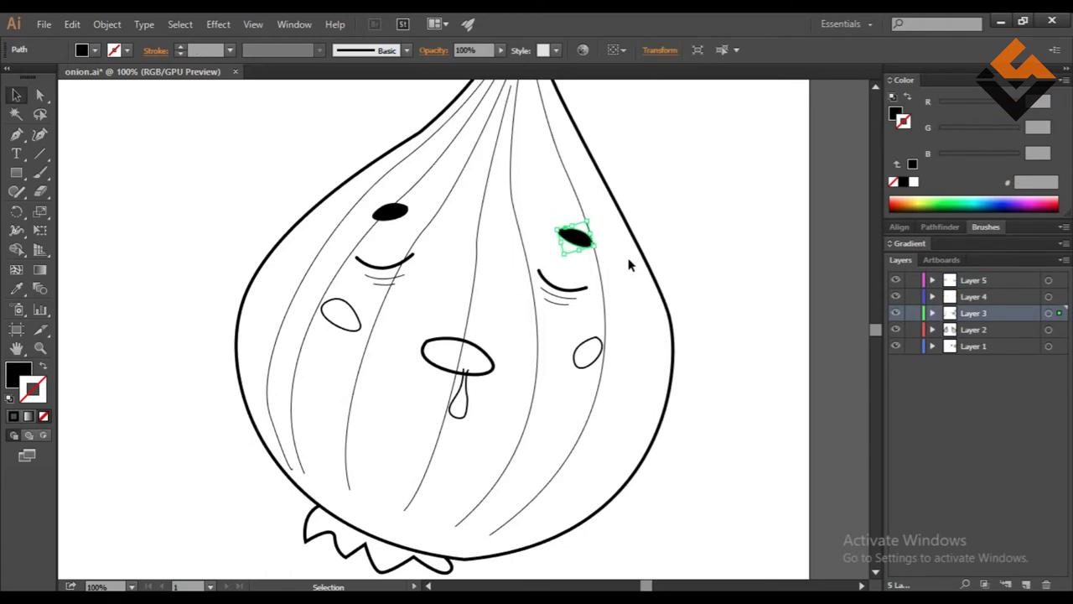
left_click(614, 260)
key("ctrl+minus")
key("ctrl+minus")
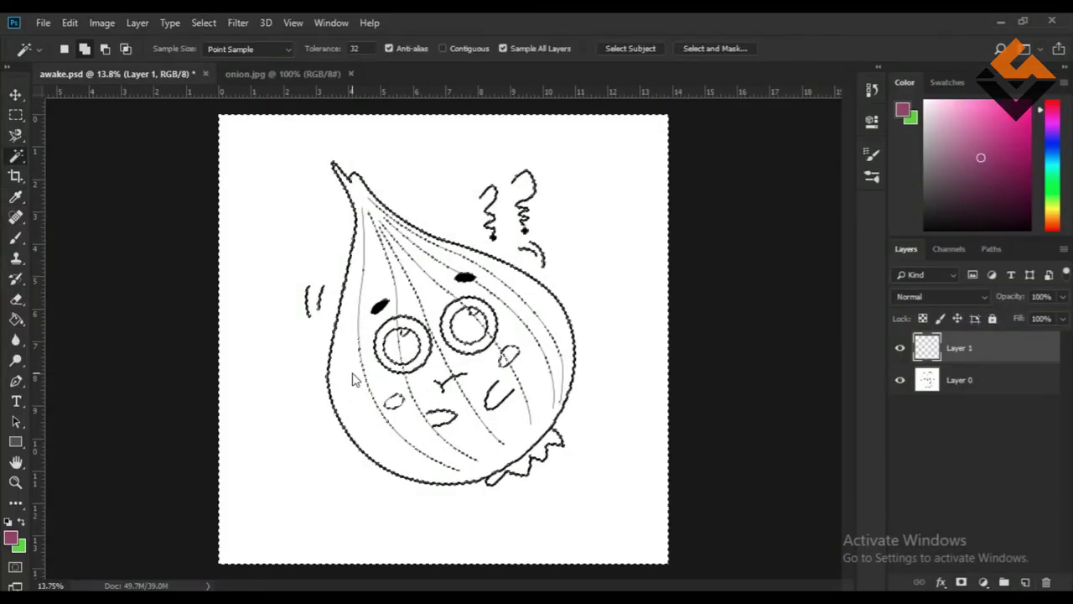
Brush pink over the whole onion body on Layer 1.
left_click(356, 305)
key("b")
right_click(268, 307)
key("Escape")
mouse_move(326, 234)
left_mouse_down()
mouse_move(271, 192)
mouse_move(492, 562)
mouse_move(263, 395)
mouse_move(563, 558)
left_mouse_up()
key("bracketright")
left_click(369, 394, "alt")
mouse_move(369, 394)
left_mouse_down()
mouse_move(536, 394)
mouse_move(575, 359)
mouse_move(394, 306)
left_mouse_up()
Move the pink layer below the line art and delete the white around the onion.
key("w")
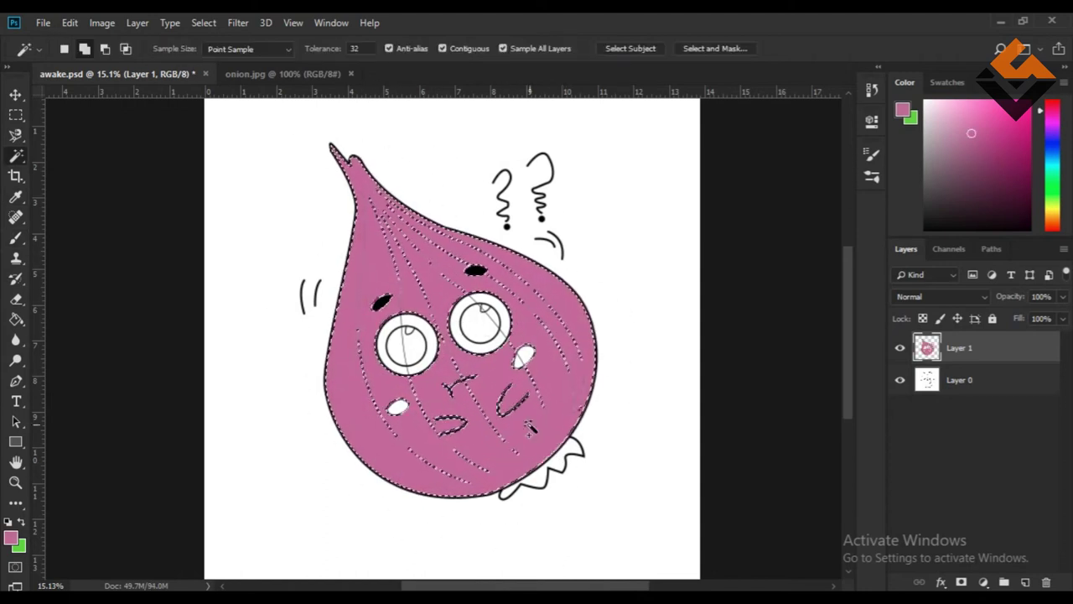
key("b")
key("w")
mouse_move(964, 347)
left_mouse_down()
mouse_move(968, 395)
mouse_move(962, 345)
mouse_move(978, 399)
left_mouse_up()
left_click(938, 381)
left_click(617, 191)
key("Delete")
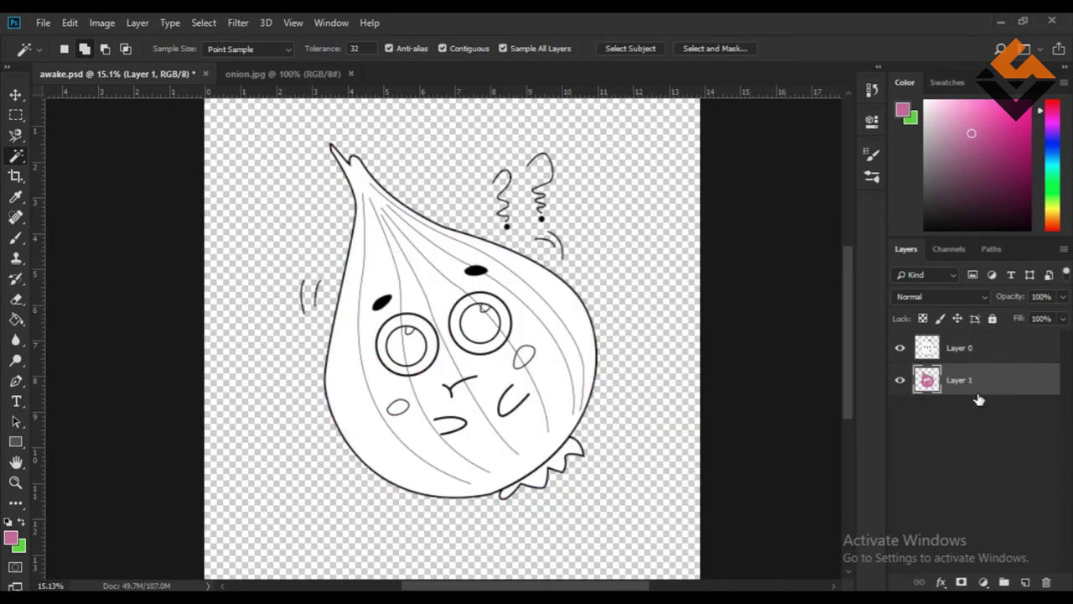
Fill the onion selection with pink and delete the white inside the outline.
left_click(959, 347)
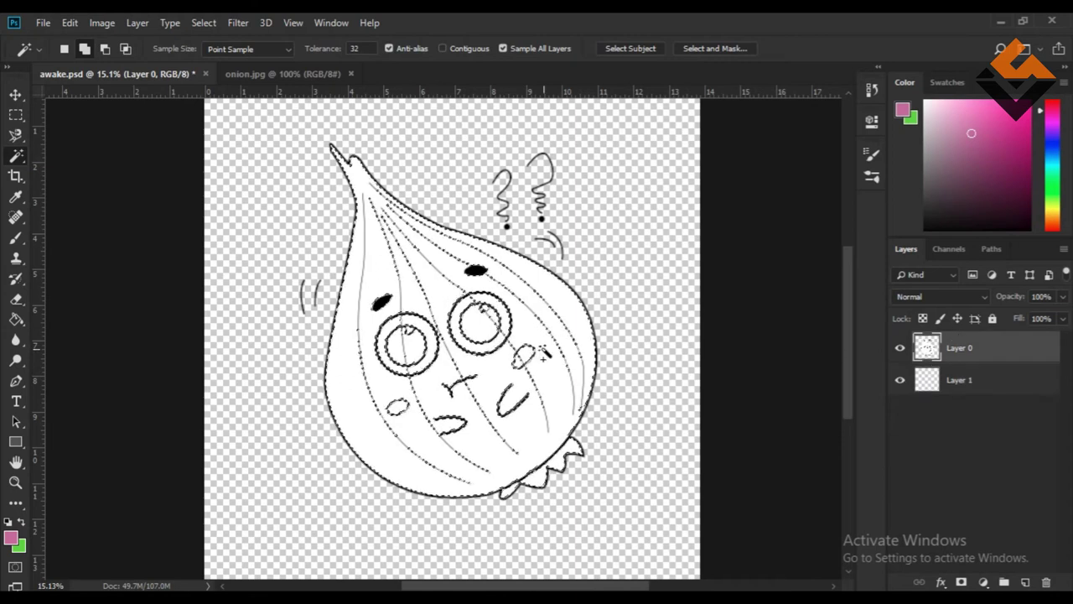
left_click(938, 381)
key("alt+BackSpace")
key("ctrl+d")
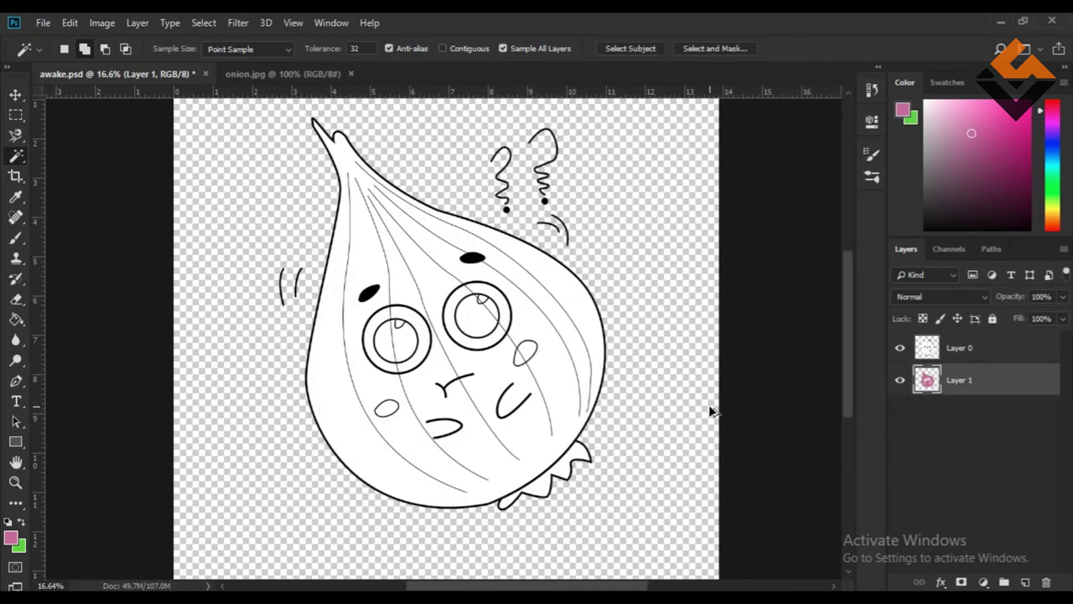
left_click(933, 360)
left_click(550, 342)
key("Delete")
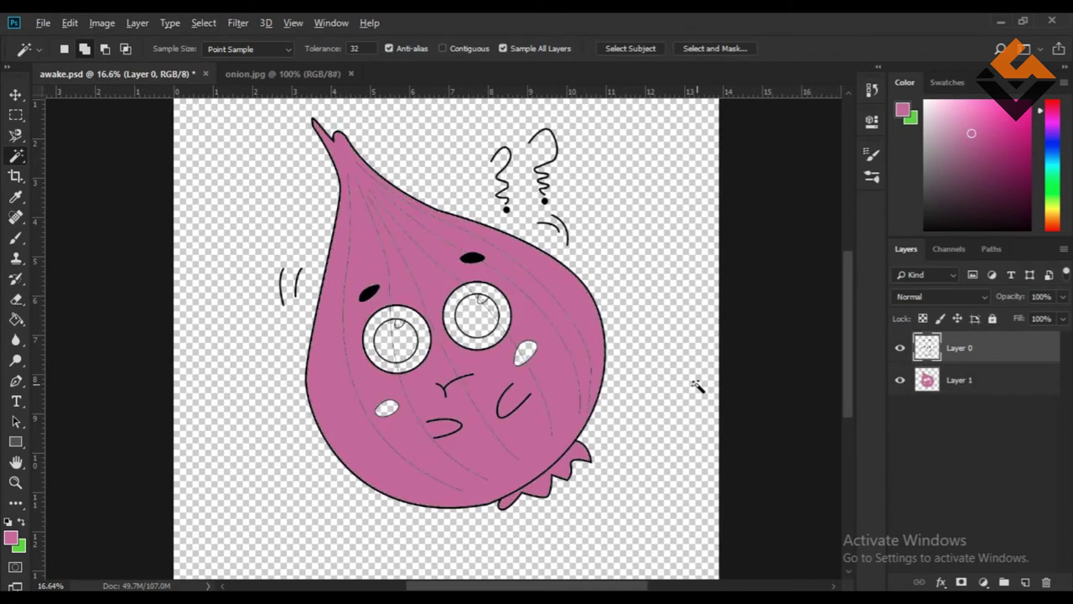
Add a new layer beneath the pink layer and fill it white.
left_click(960, 380)
left_click(1025, 582, "ctrl")
left_click(606, 291)
key("i")
left_click(10, 537)
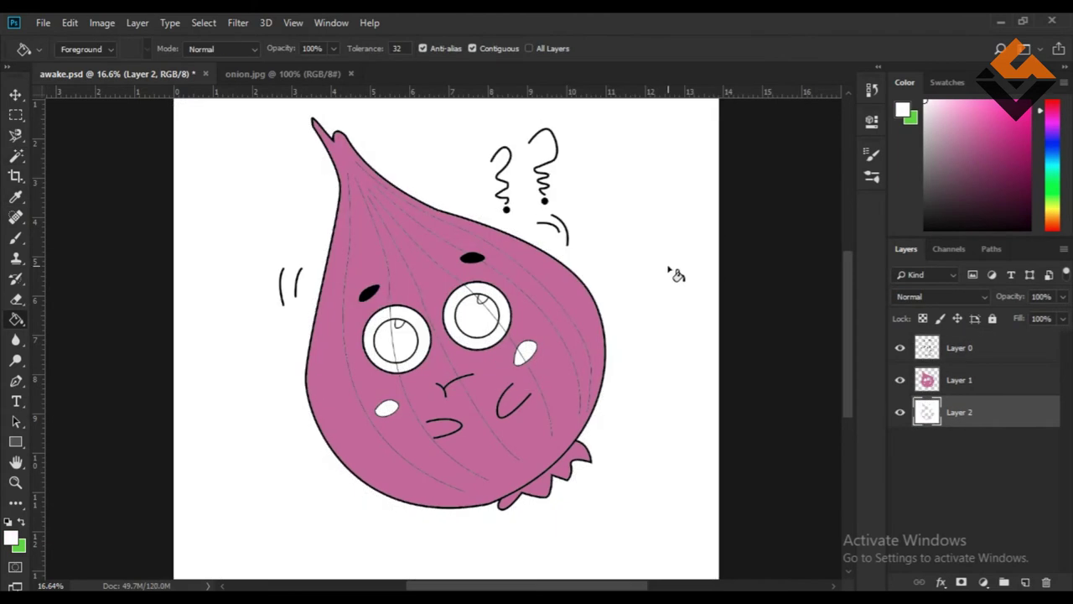
Sample the onion's pink and brush soft darker shading over its lower body inside the selection.
key("w")
left_click(414, 379)
key("i")
left_click(413, 379)
key("b")
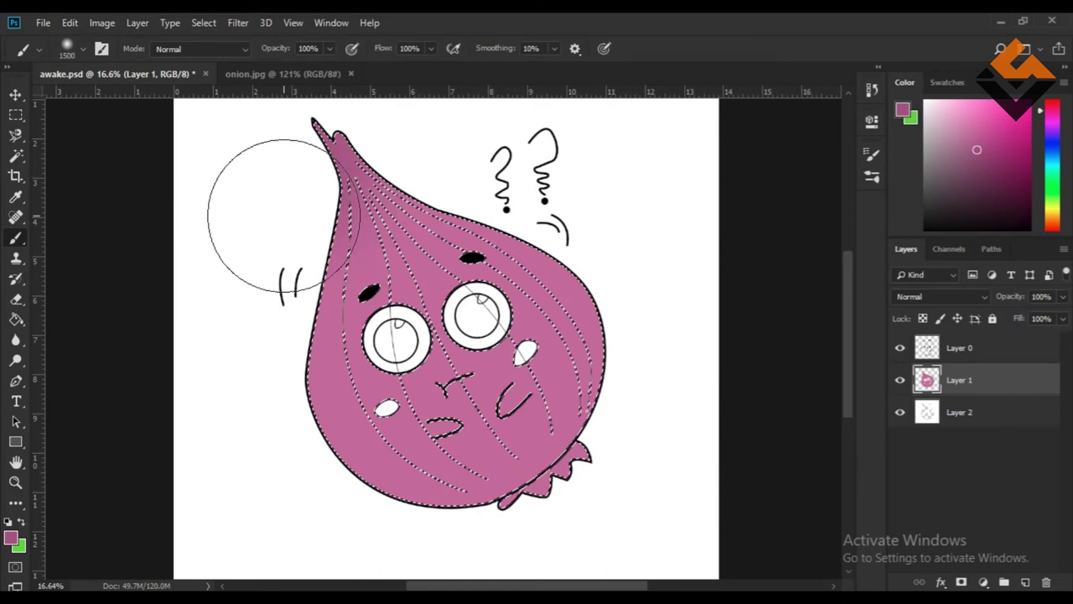
scroll(593, 545, "up", 1)
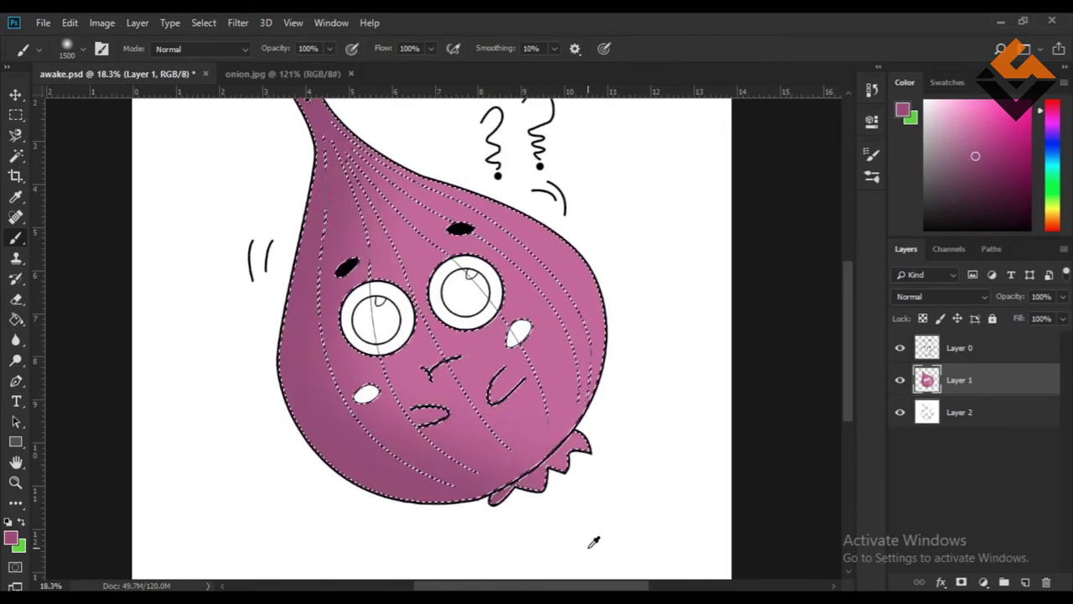
key("bracketleft")
key("bracketleft")
key("bracketleft")
key("bracketleft")
key("bracketleft")
scroll(570, 214, "up", 1)
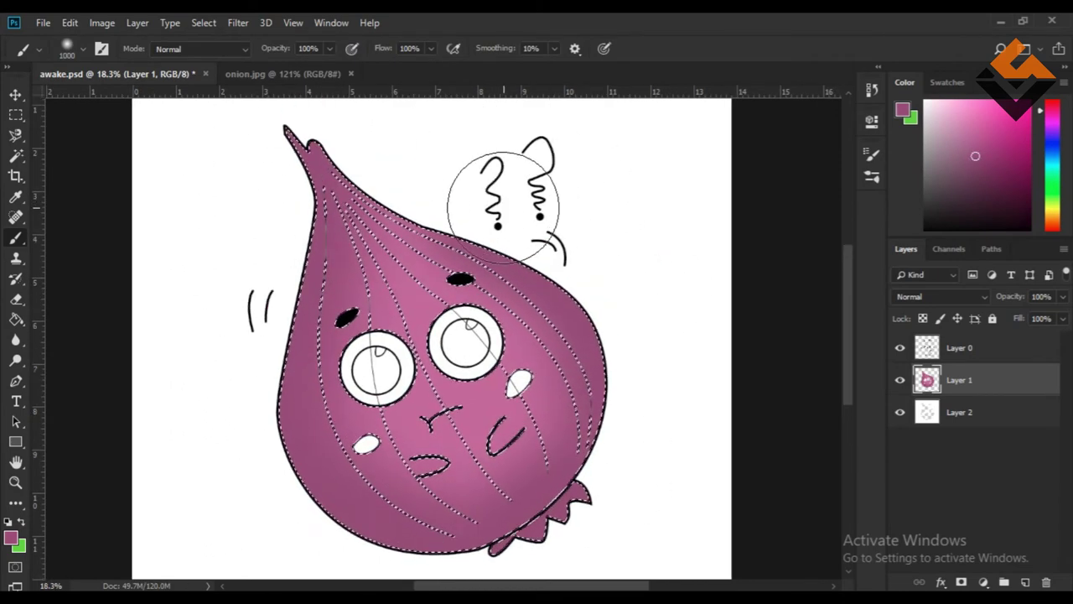
scroll(676, 461, "down", 1)
scroll(679, 455, "down", 1)
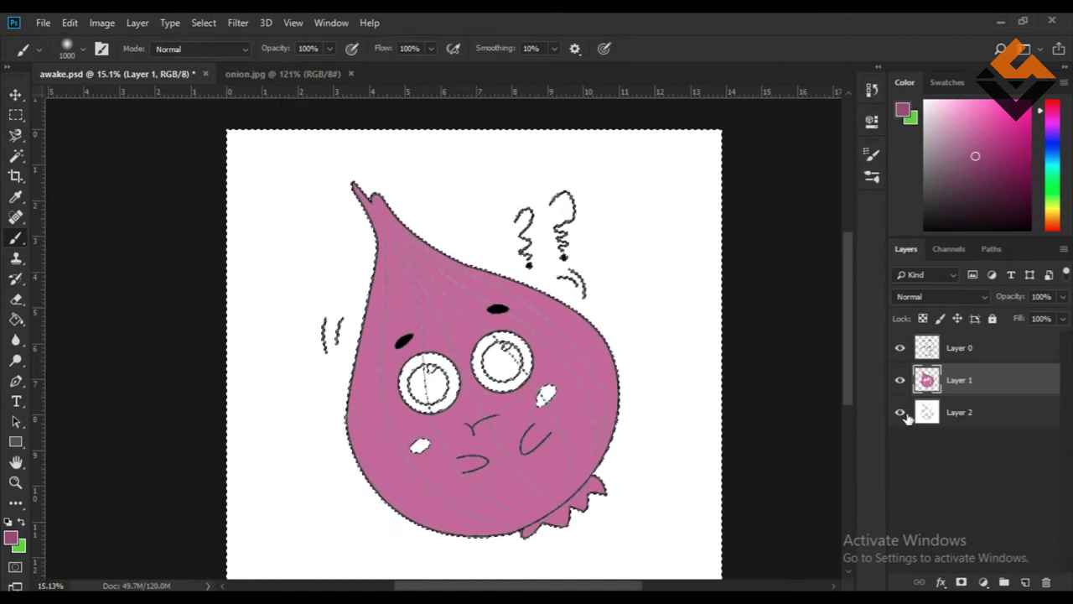
key("ctrl+shift+i")
left_click_drag(402, 469, 578, 369)
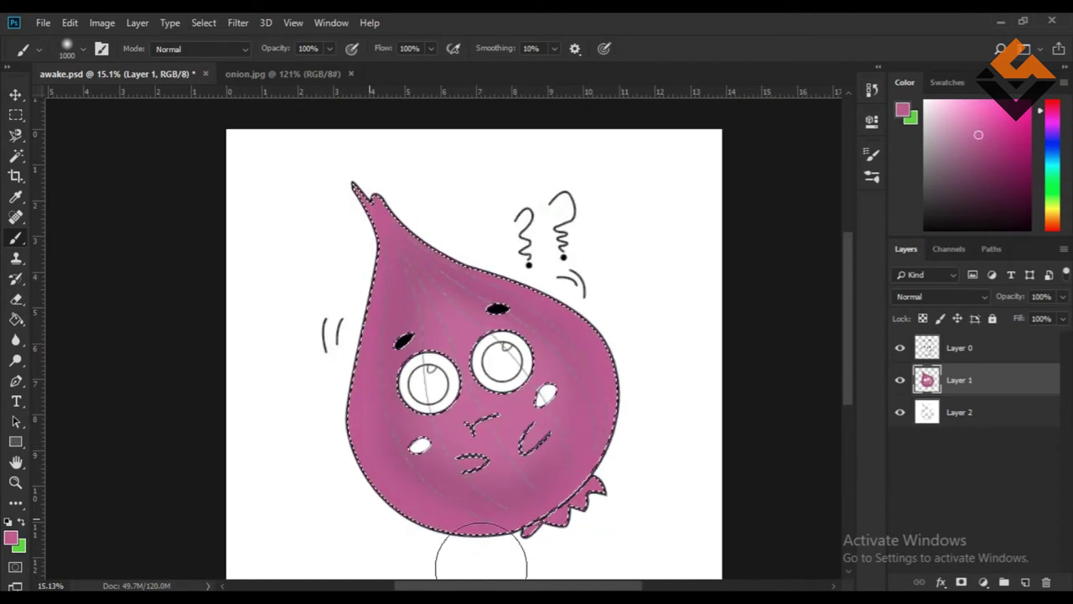
key("bracketleft")
key("bracketleft")
key("bracketleft")
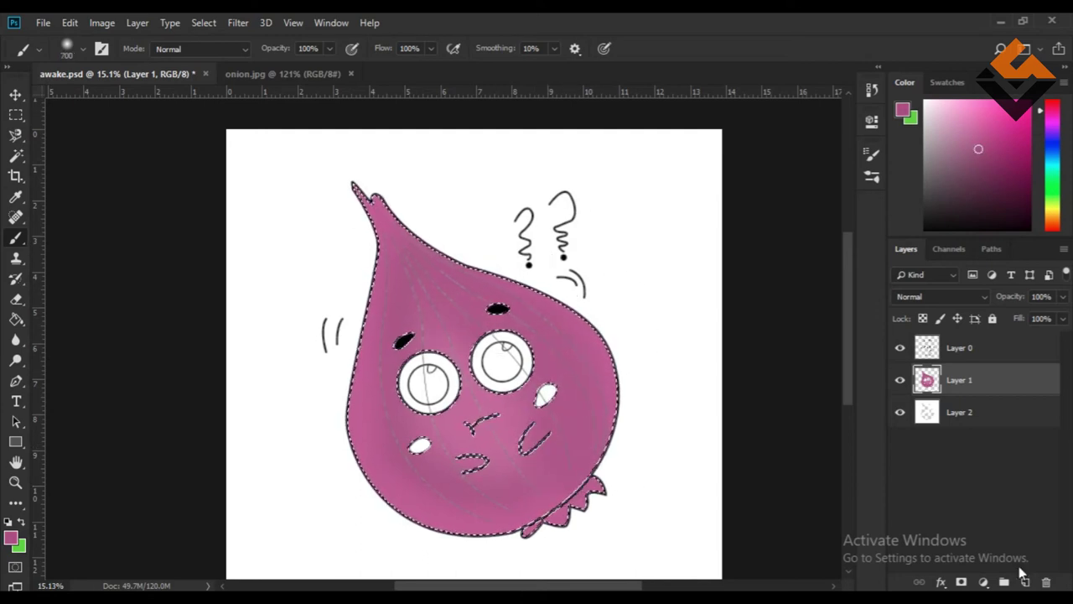
On a new layer, paint lighter pink on the left cheek and lower onion.
left_click(1025, 581)
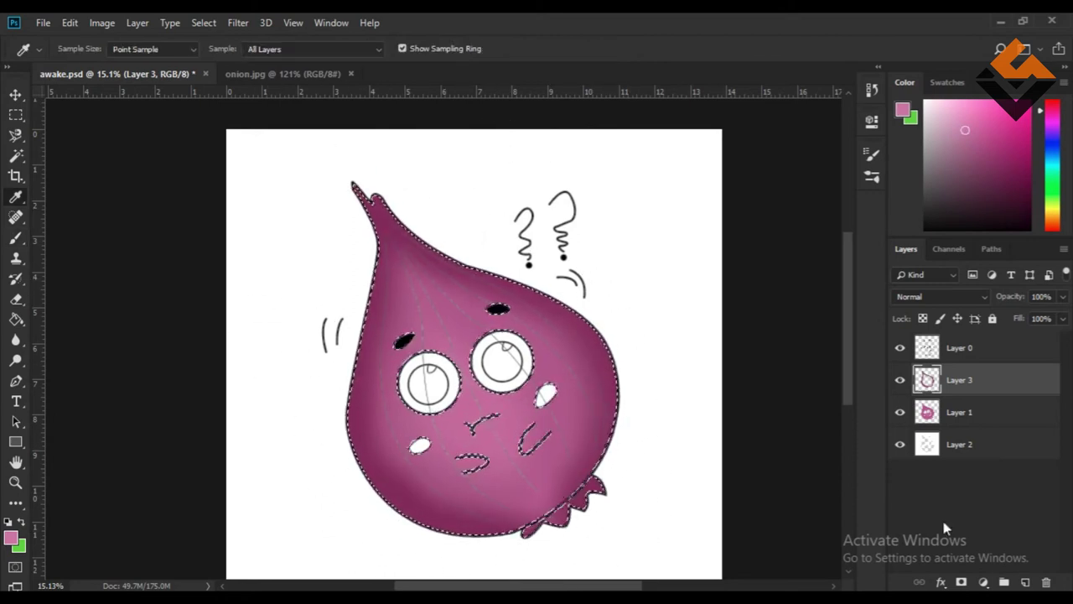
key("ctrl+z")
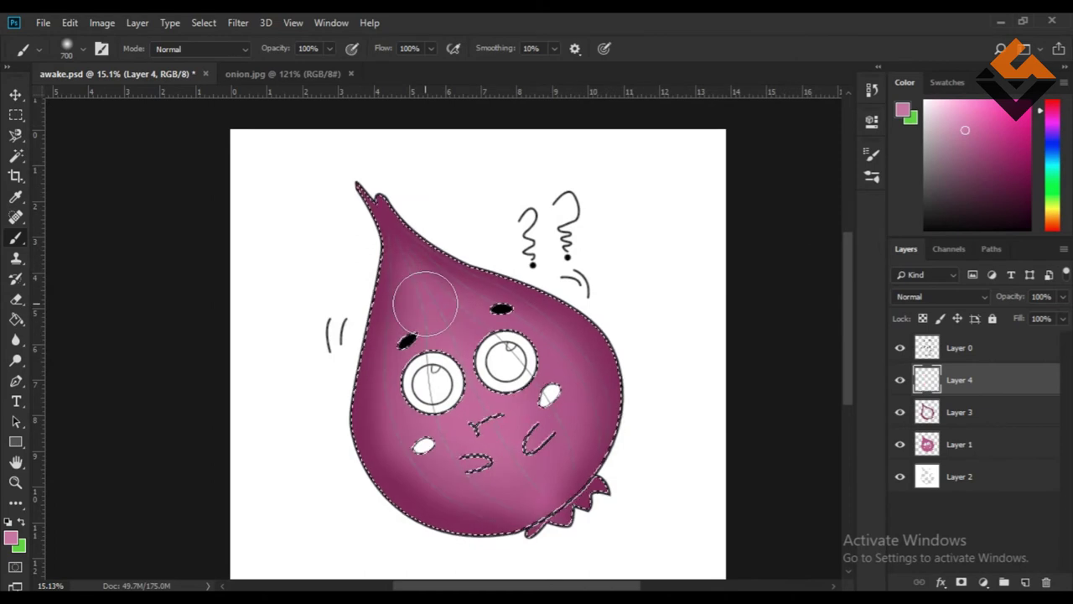
key("bracketleft")
left_click_drag(399, 410, 443, 459)
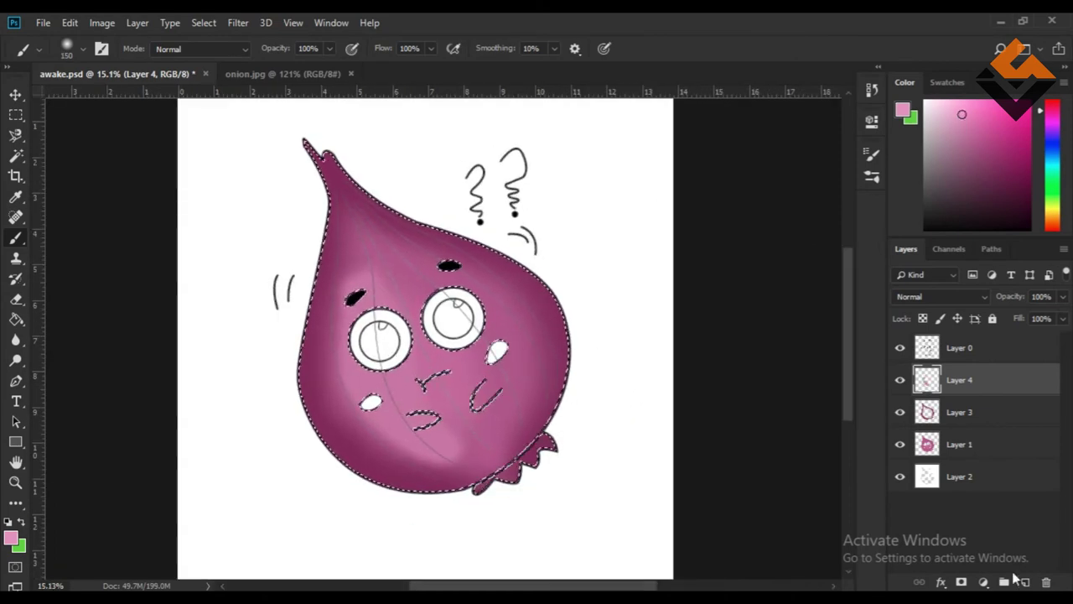
Paint a highlight streak on the onion's right side and black pupils in the eyes.
left_click(1023, 581)
key("bracketleft")
key("bracketleft")
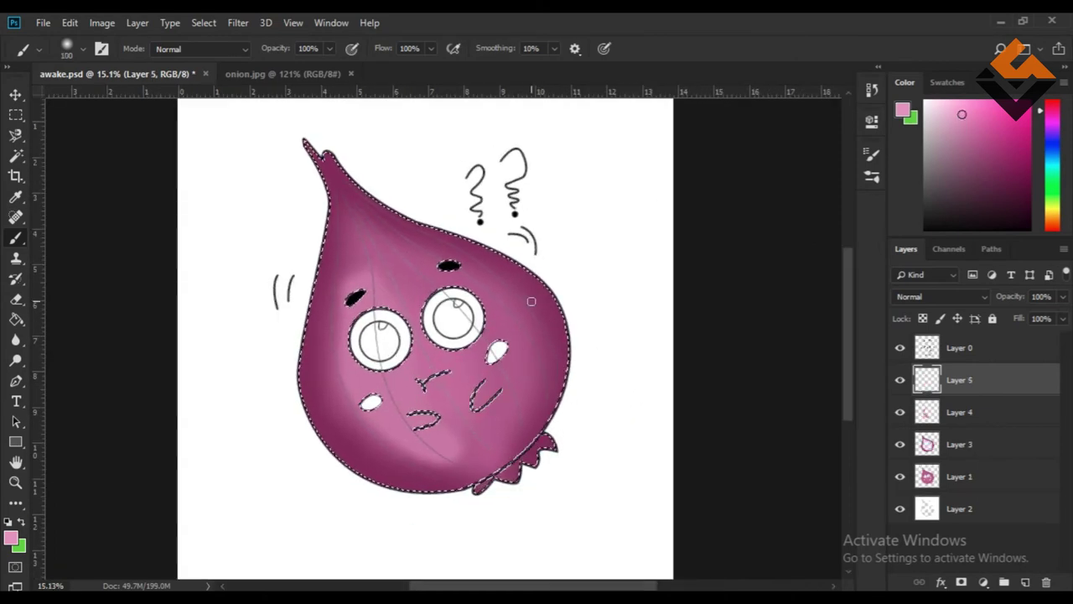
left_click_drag(531, 300, 552, 373)
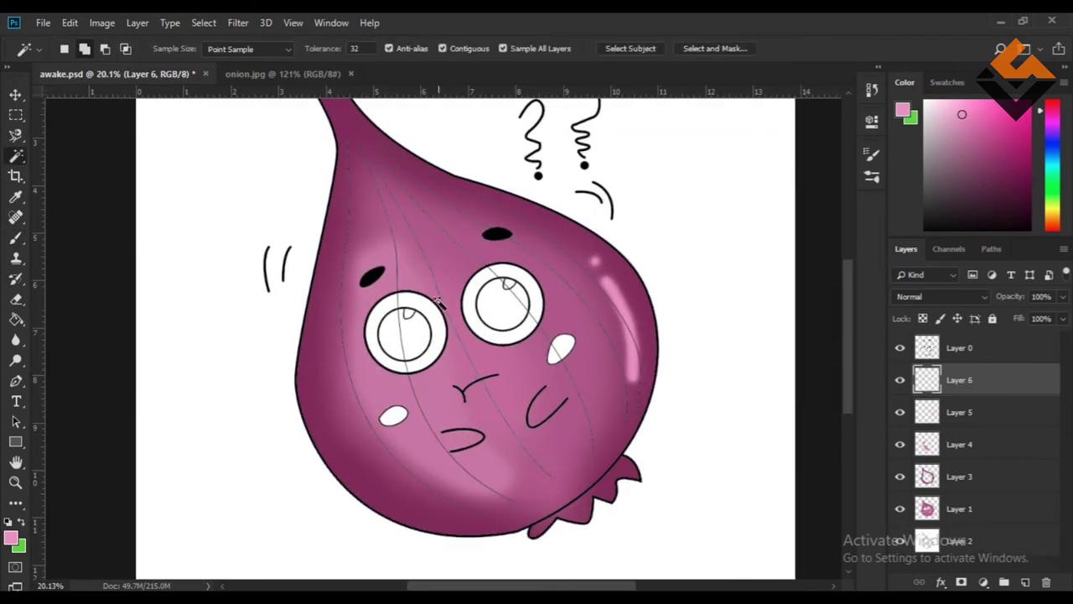
key("d")
key("b")
left_click_drag(384, 339, 407, 312)
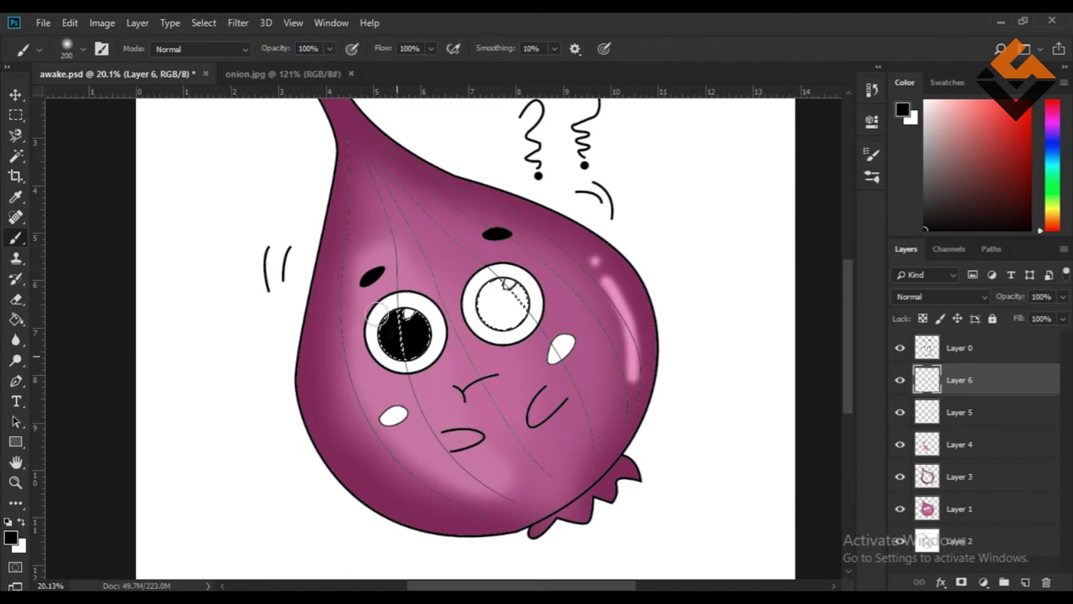
key("ctrl+d")
scroll(546, 397, "down", 1)
On a new layer, paint both cheeks in the onion's pink at 100% opacity.
left_click(1024, 582)
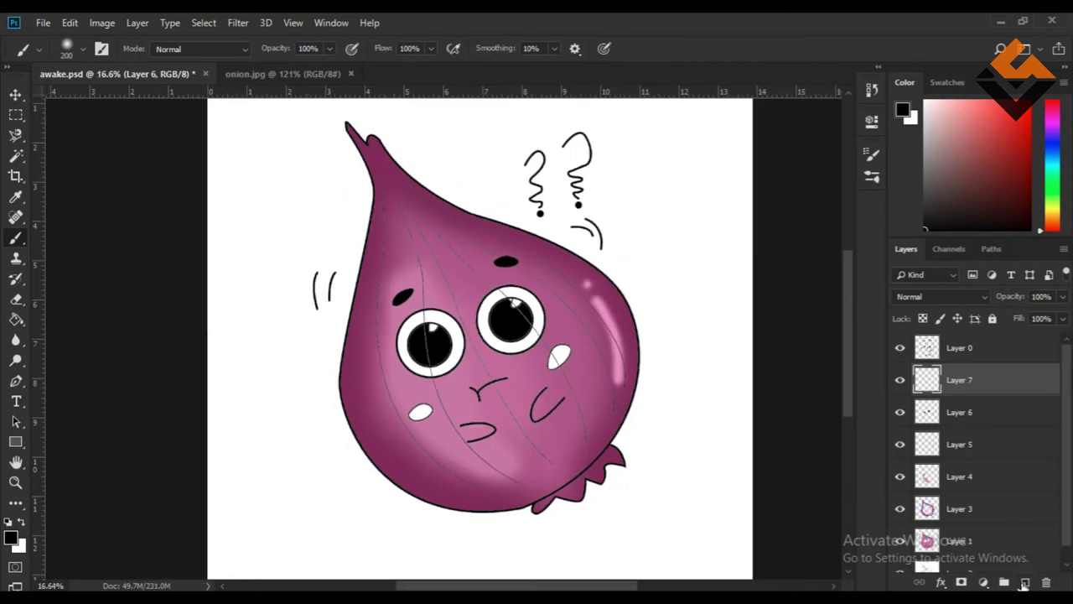
left_click(436, 424, "alt")
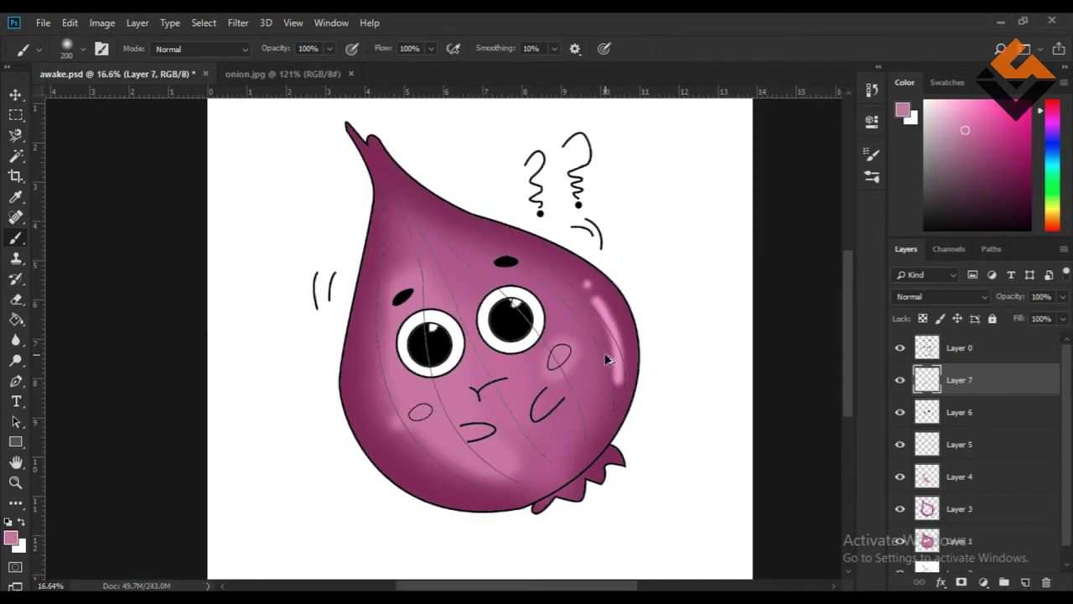
left_click_drag(557, 361, 563, 347)
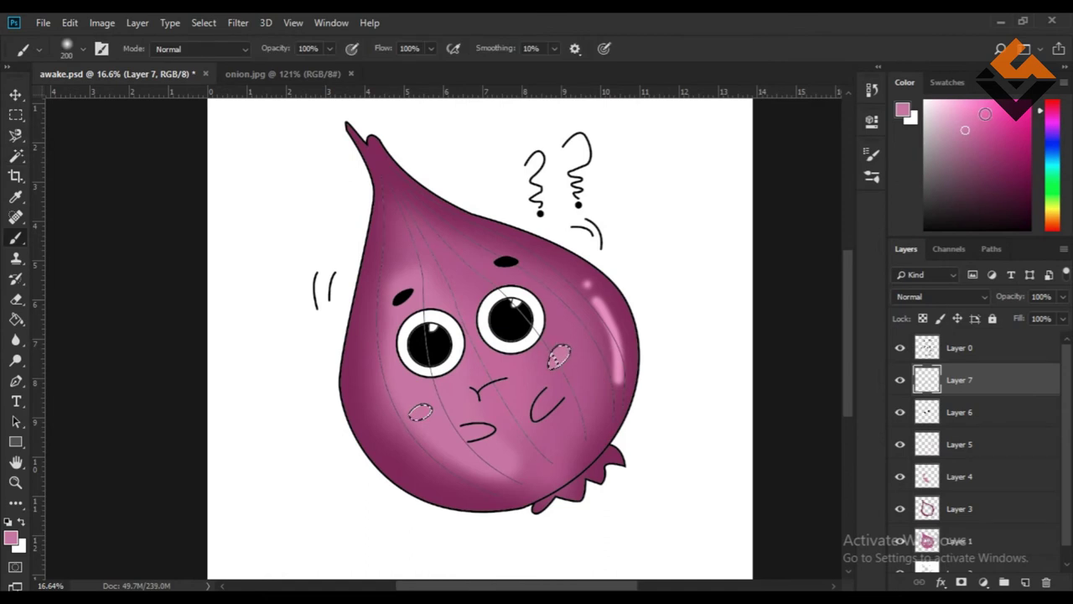
scroll(559, 356, "up", 1)
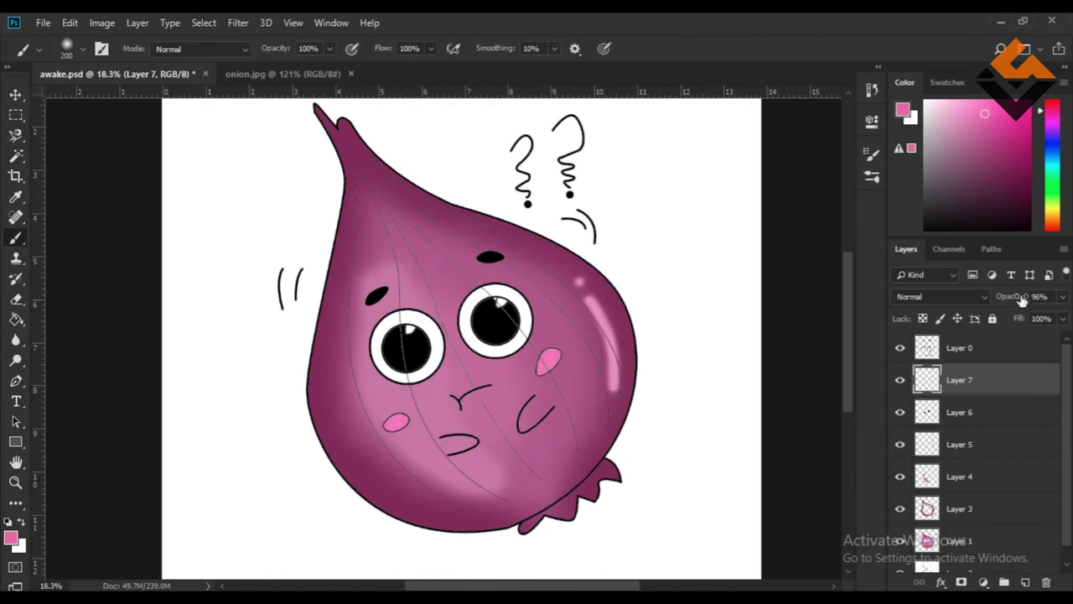
left_click_drag(1022, 301, 1040, 300)
scroll(583, 411, "up", 2)
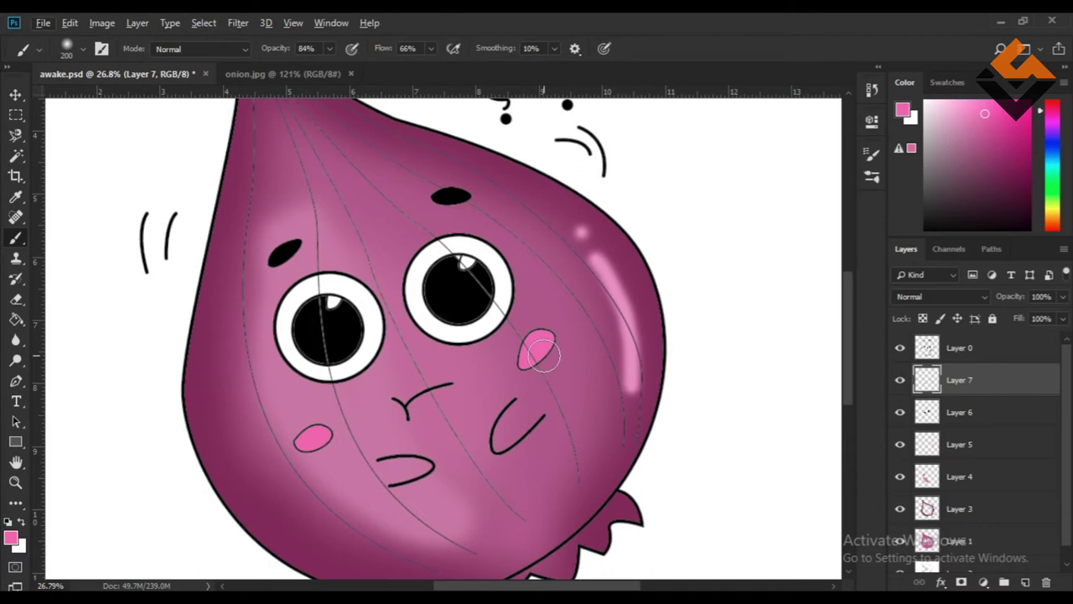
key("ctrl+d")
scroll(695, 366, "down", 5)
scroll(688, 372, "up", 3)
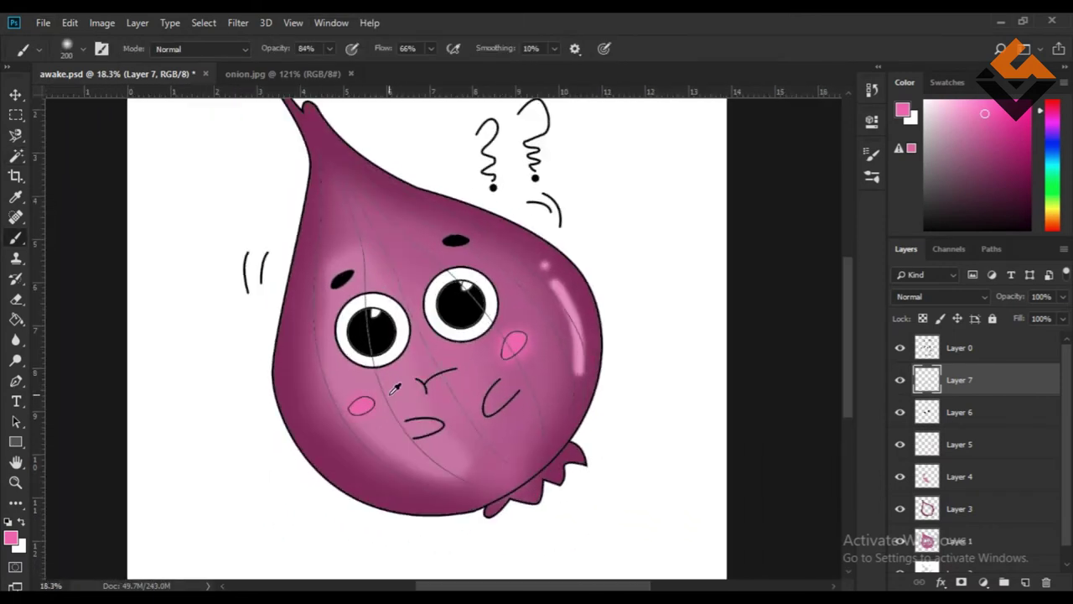
scroll(551, 434, "down", 3)
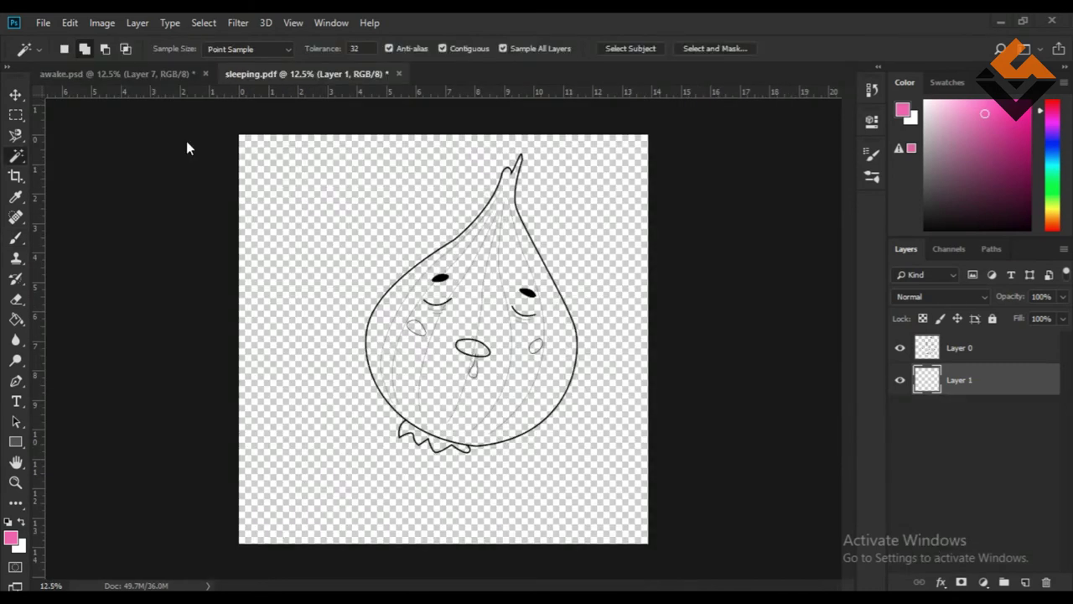
Brush a purple base into the onion selection and lighter pink shading down its left side.
key("b")
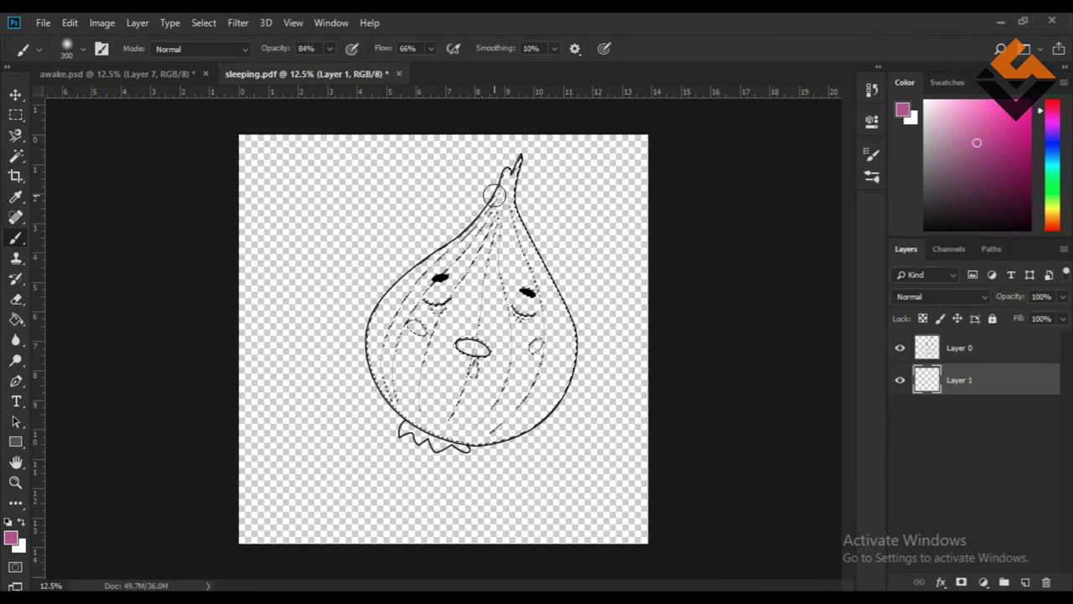
left_click_drag(429, 206, 516, 213)
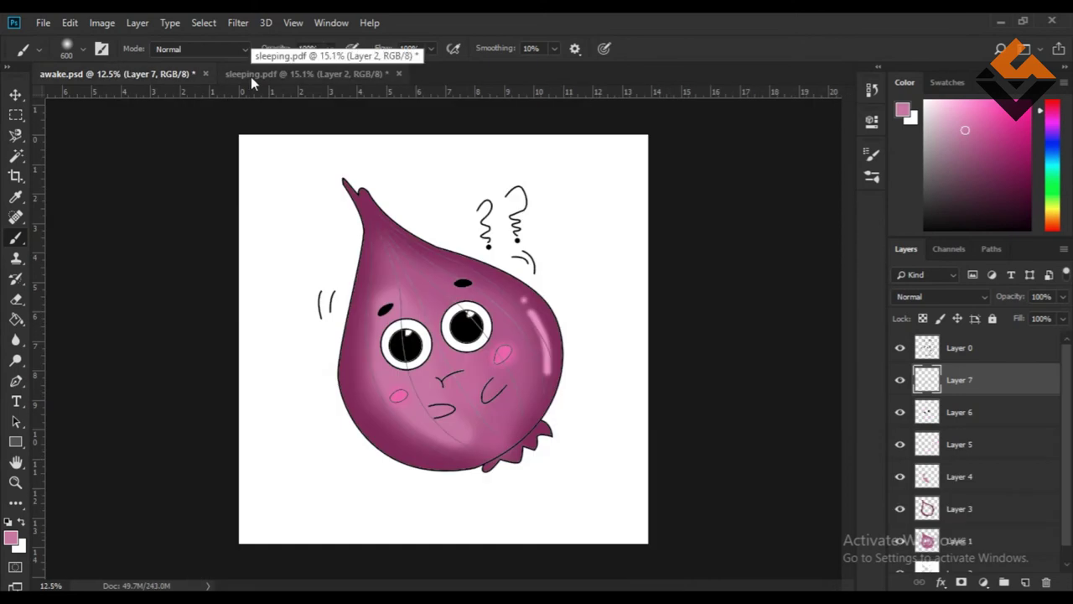
left_click(251, 74)
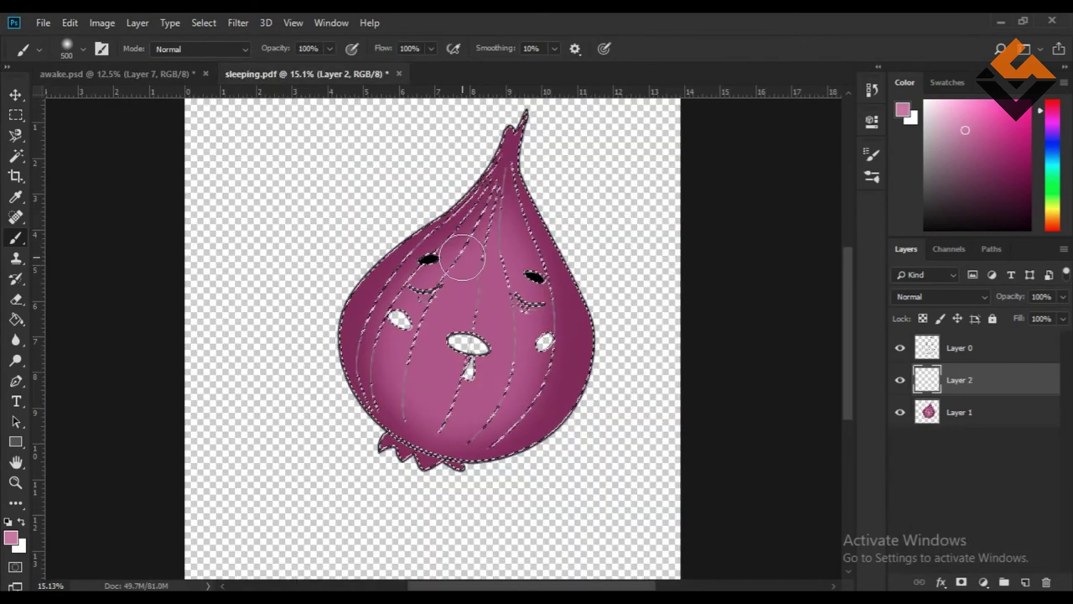
left_click_drag(461, 256, 432, 396)
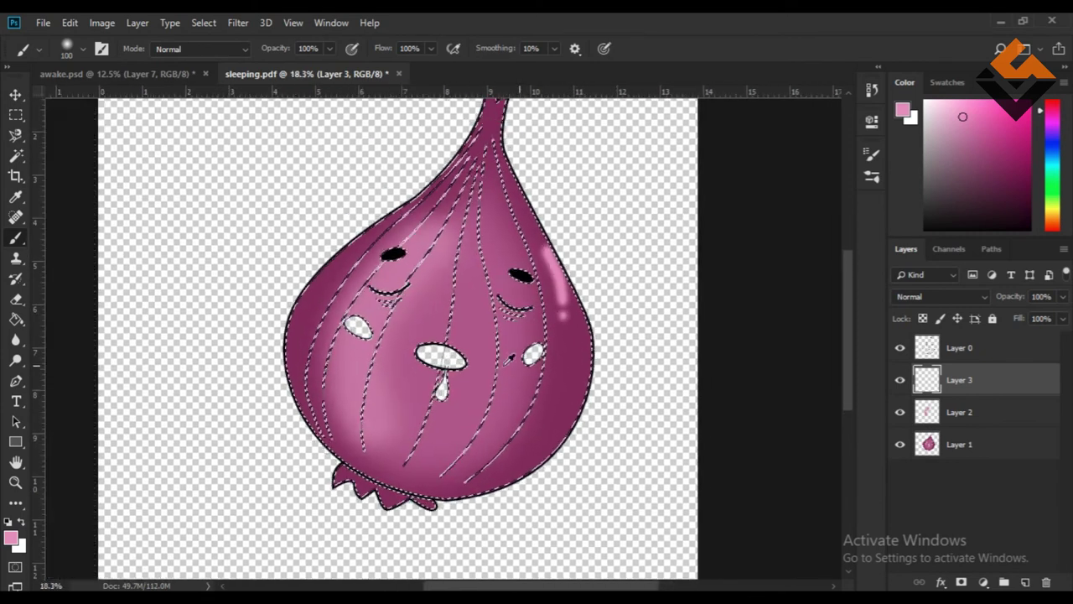
Paint the mouth and drool white and the cheeks with sampled pink.
scroll(453, 367, "up", 1)
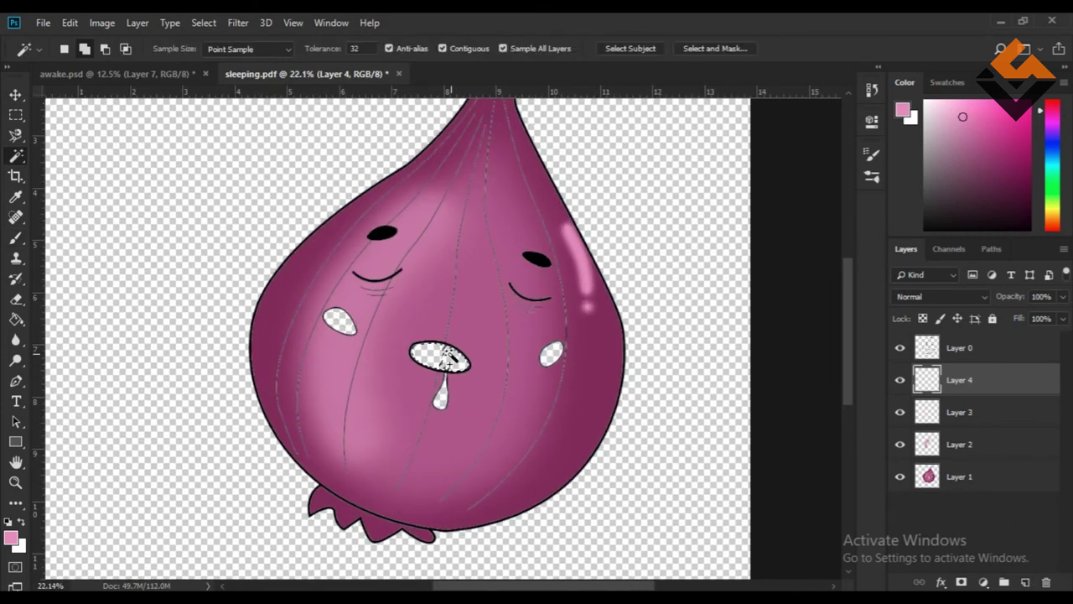
scroll(445, 357, "up", 1)
scroll(431, 343, "up", 1)
key("d")
key("x")
key("b")
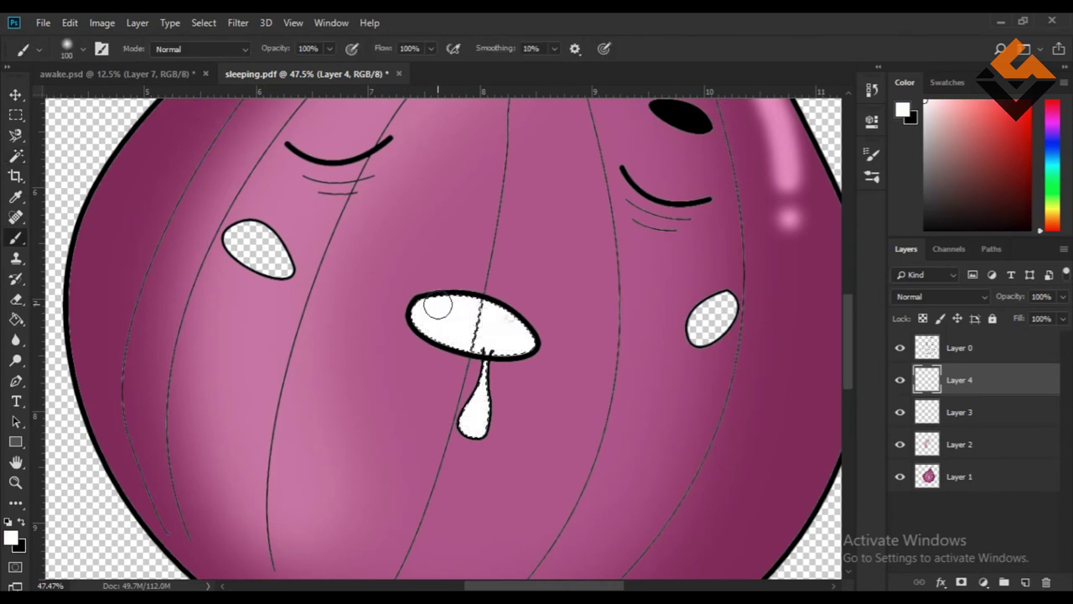
scroll(512, 369, "down", 2)
scroll(520, 399, "down", 2)
scroll(520, 402, "down", 1)
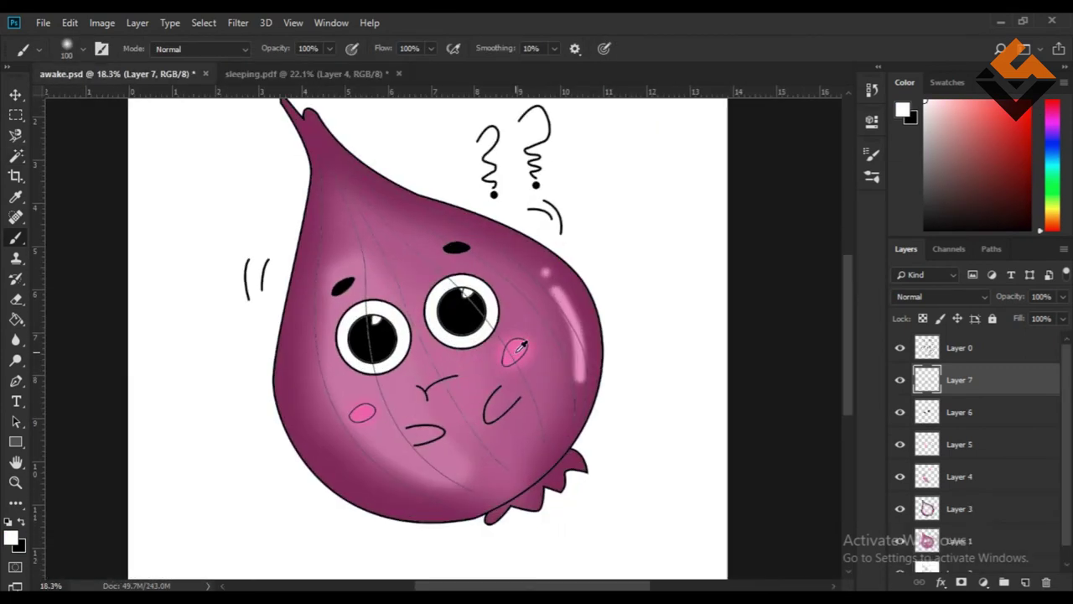
left_click(521, 345, "alt")
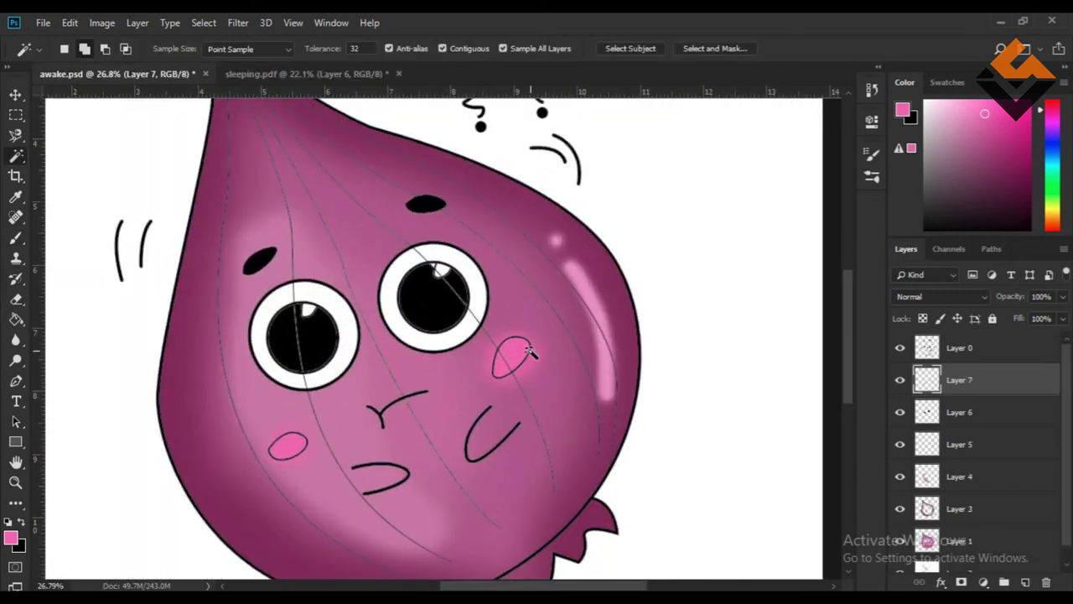
key("i")
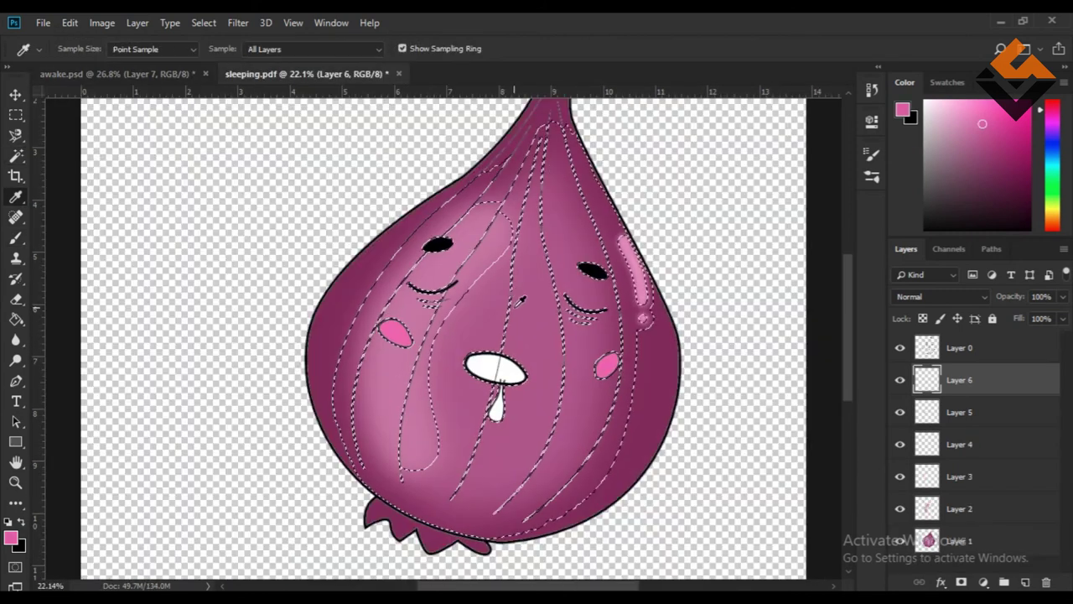
key("b")
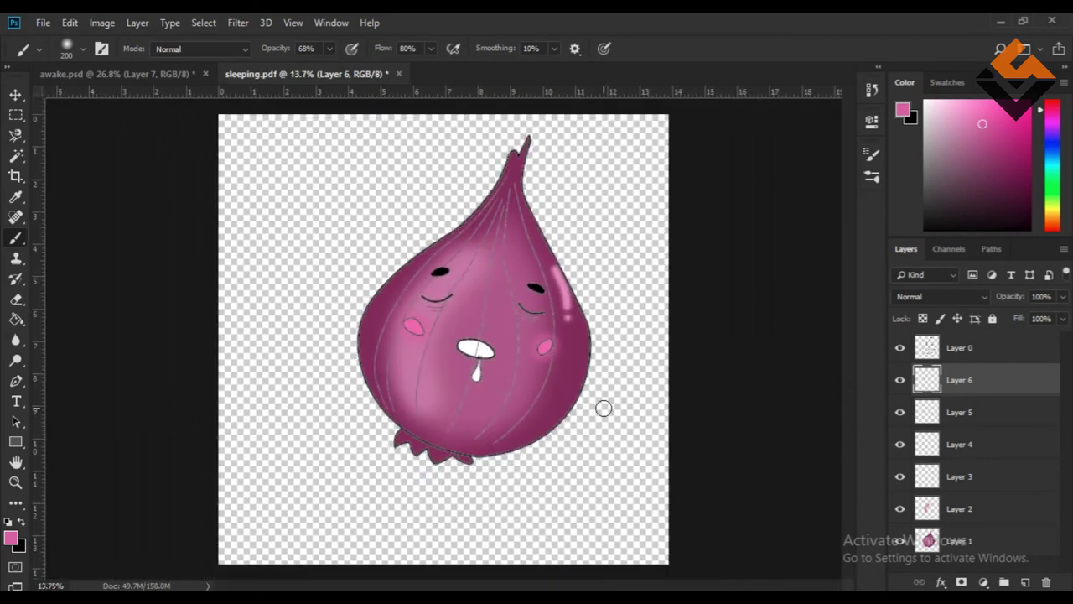
Drag all the sleeping onion's layers into awake.psd.
left_click(960, 540, "shift")
key("v")
left_click_drag(470, 352, 358, 468)
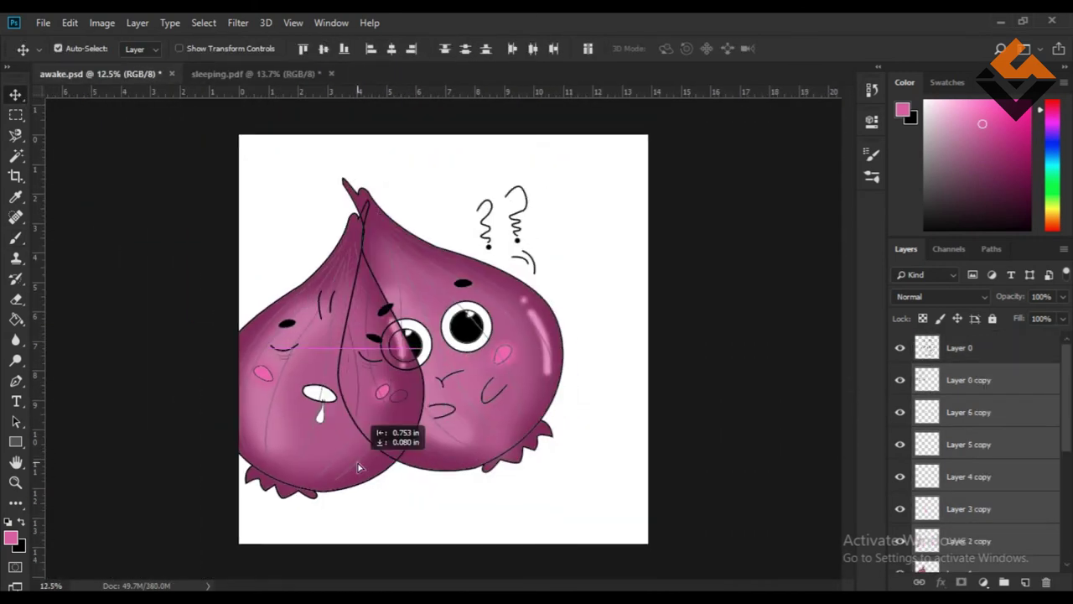
Position the sleeping onion up and left, and restack it in front.
key("ctrl+t")
left_click_drag(361, 355, 238, 274)
left_click(710, 48)
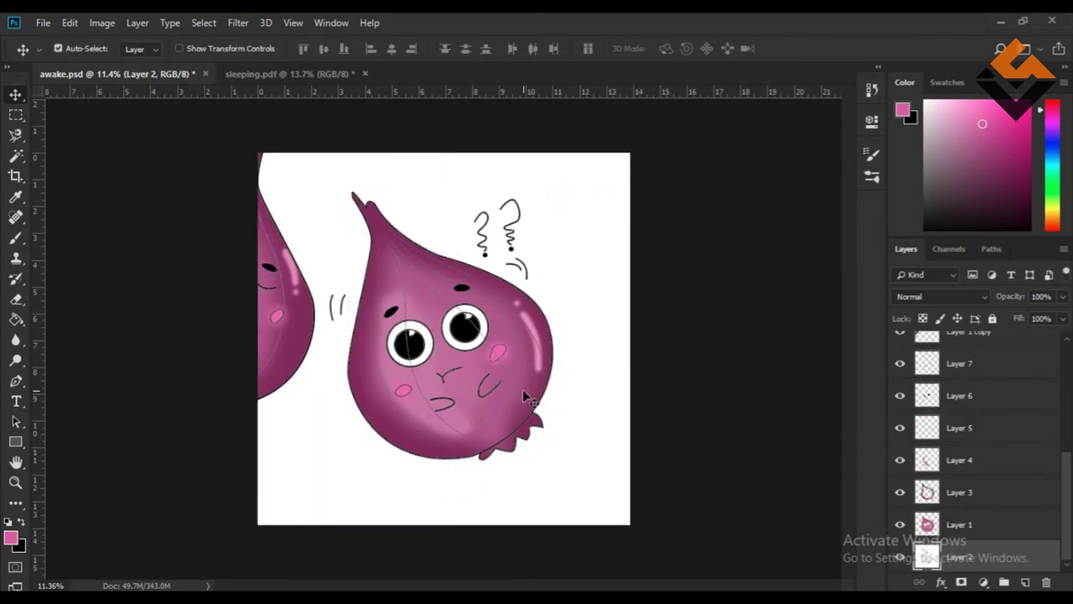
left_click_drag(979, 511, 986, 502)
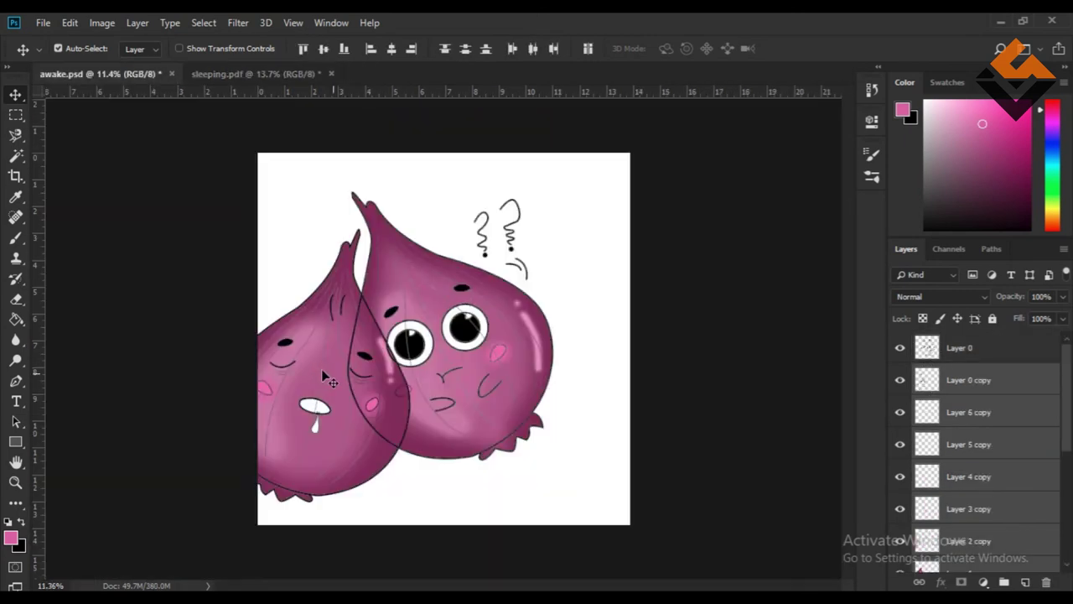
Merge the sleeping onion into one layer and set it beside the awake onion.
right_click(1004, 417)
key("Escape")
key("ctrl+j")
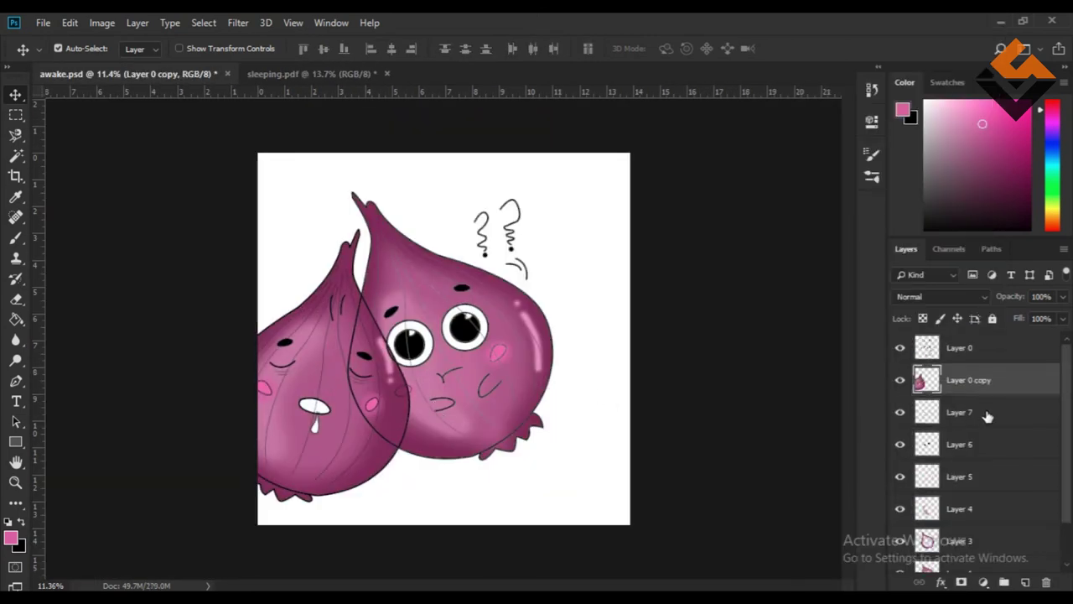
left_click_drag(982, 379, 981, 347)
left_click_drag(556, 424, 401, 400)
Merge the awake onion's layers into one and move it right.
scroll(1023, 441, "down", 1)
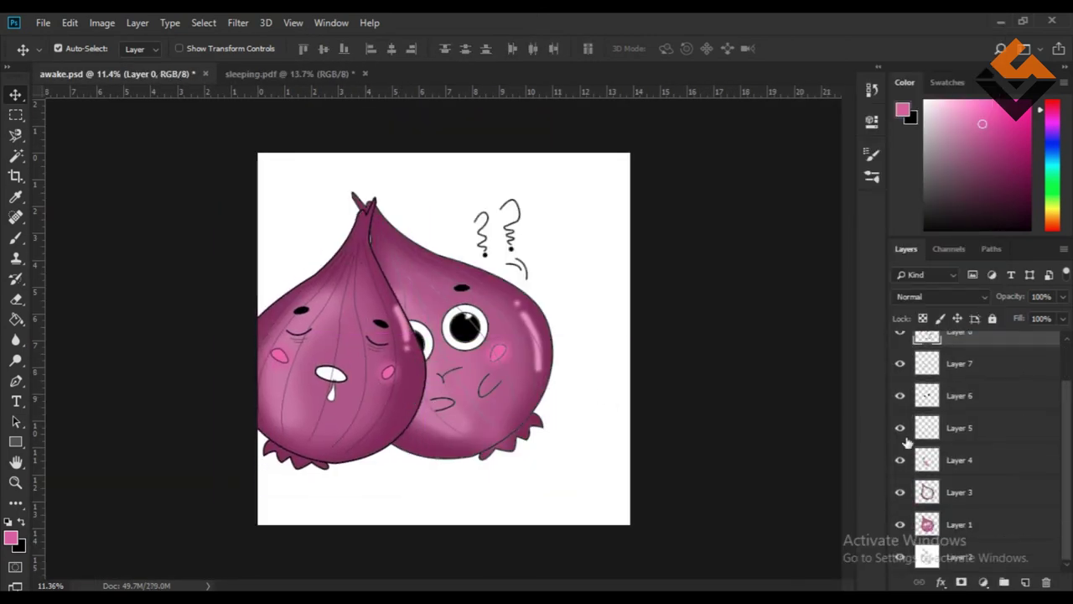
left_click(847, 441)
key("ctrl+e")
left_click_drag(530, 381, 576, 383)
Rotate the awake onion slightly clockwise and move its layer above the sleeping onion.
key("ctrl+t")
left_click_drag(709, 469, 682, 500)
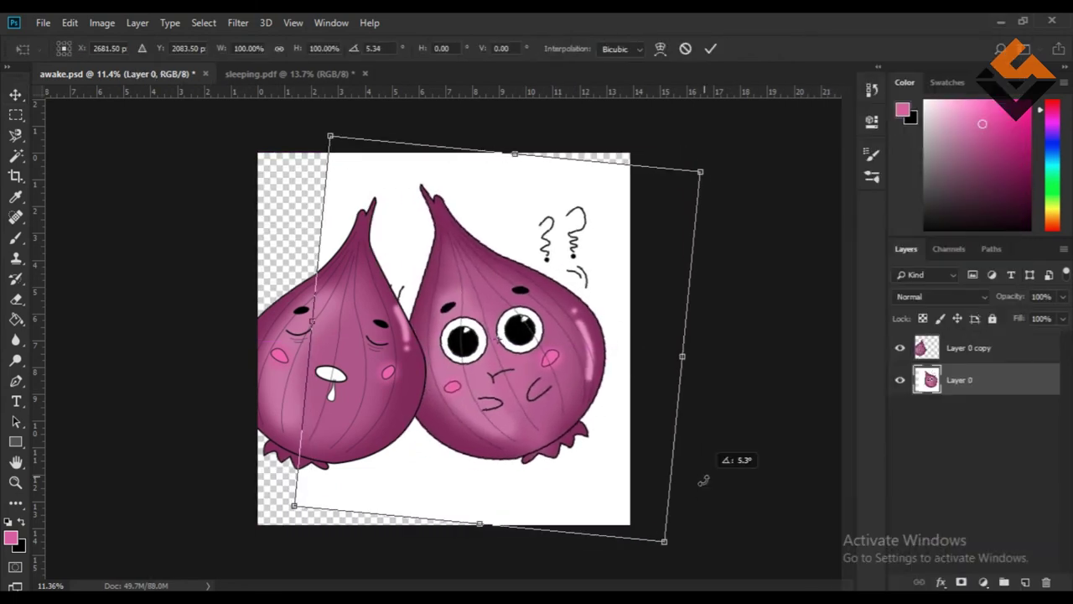
left_click(708, 52)
key("ctrl+bracketright")
Delete the white background around the awake onion with the Magic Wand.
key("w")
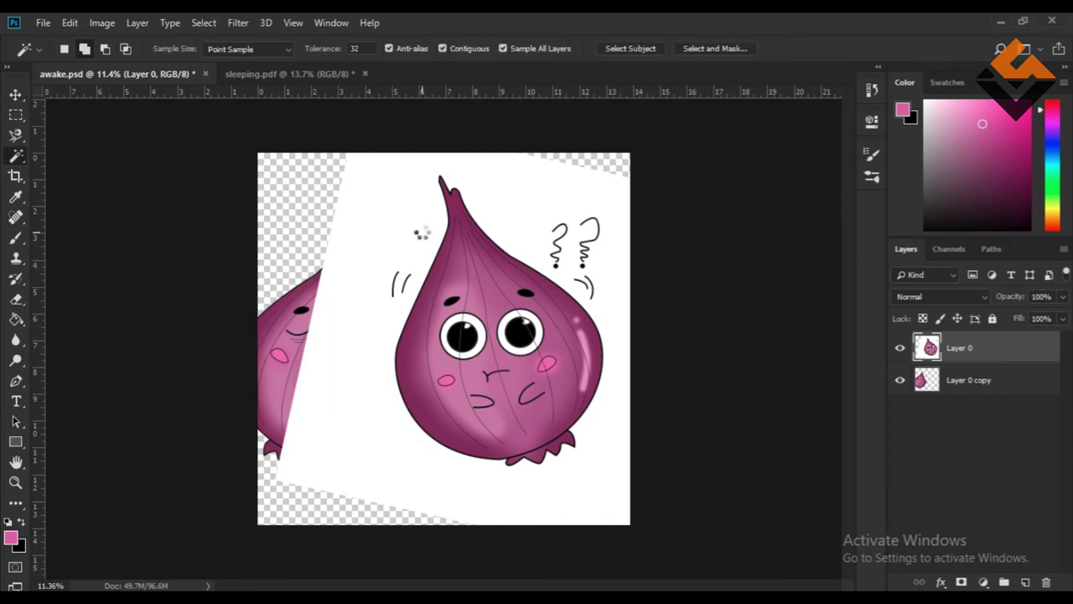
left_click(375, 167)
key("Delete")
key("ctrl+d")
Move the onions rightward so they sit side by side.
key("v")
left_click_drag(519, 428, 540, 429)
left_click_drag(335, 385, 353, 389)
left_click_drag(520, 436, 534, 438)
Shrink the awake onion slightly, then shrink the sleeping onion to match it.
key("ctrl+t")
left_click_drag(755, 576, 726, 546)
key("Return")
left_click(411, 432)
right_click(411, 432)
left_click(457, 419)
key("ctrl+t")
left_click_drag(443, 479, 431, 468)
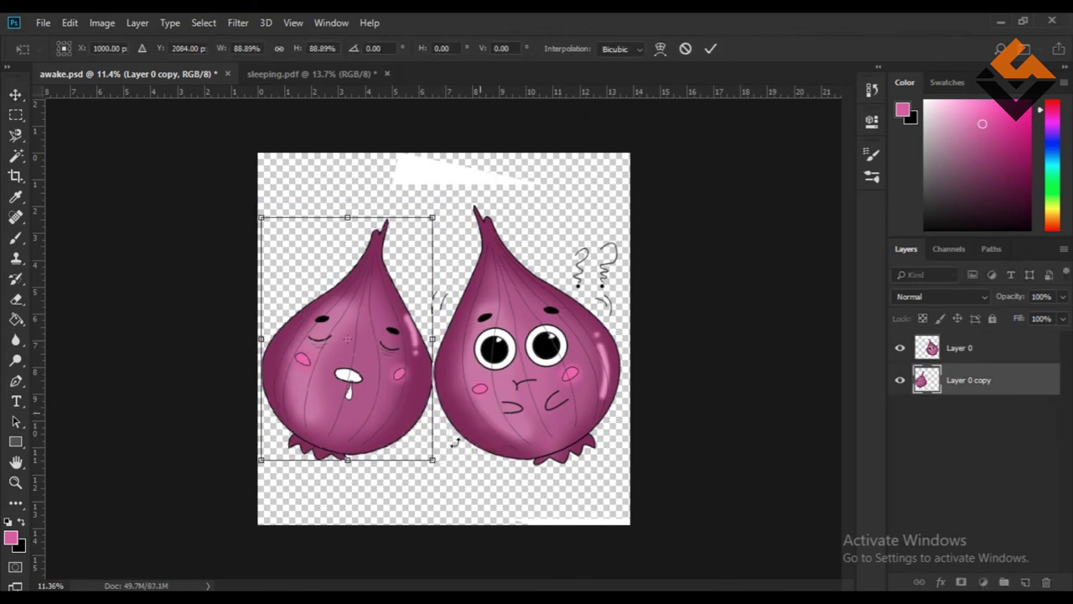
key("Return")
Place the sleeping onion beside the awake one and tilt it toward it.
left_click_drag(386, 373, 411, 379)
left_click_drag(539, 417, 526, 417)
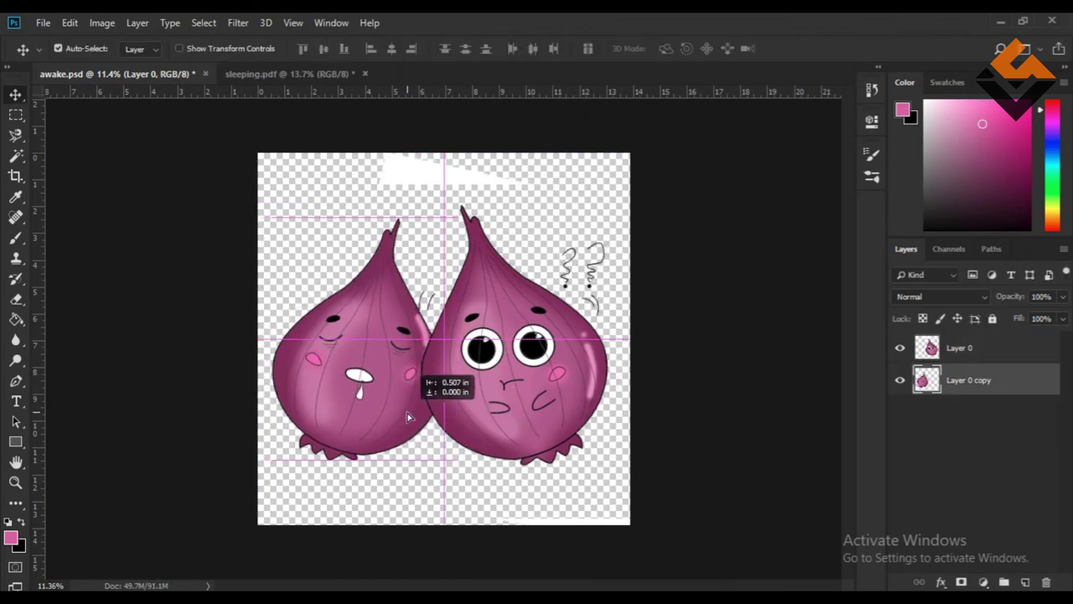
left_click_drag(410, 377, 399, 377)
key("ctrl+t")
mouse_move(469, 415)
left_mouse_down()
mouse_move(471, 472)
mouse_move(412, 467)
left_mouse_up()
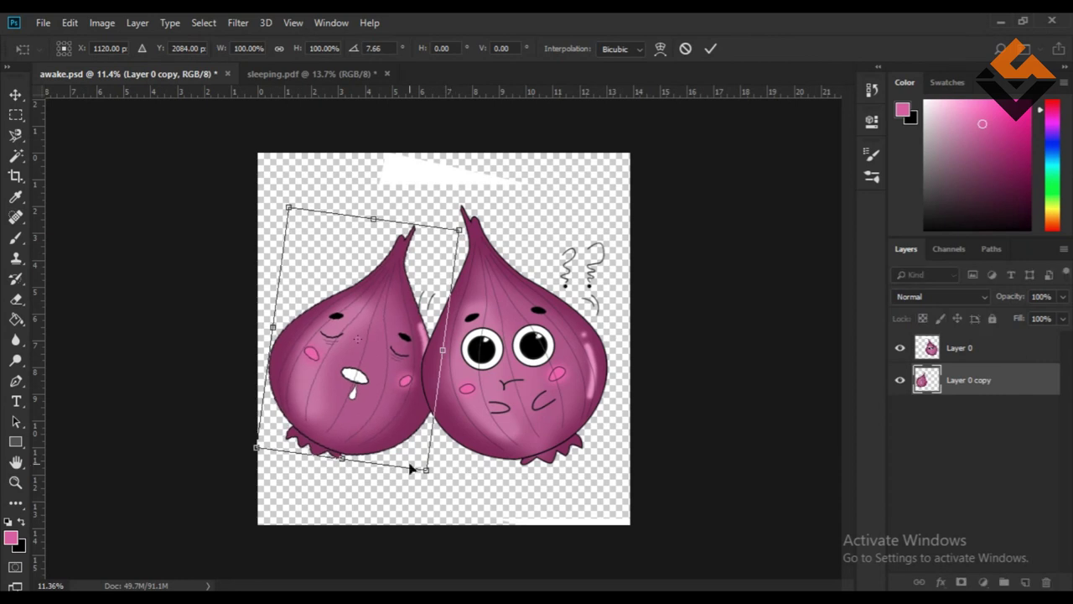
key("Return")
Tilt the awake onion toward the sleeping one.
left_click(576, 389)
key("ctrl+t")
left_click_drag(731, 412, 747, 407)
key("Return")
left_click(990, 379)
left_click(989, 348)
Marquee-delete the leftover white strips at the top and bottom right.
key("m")
left_click_drag(346, 154, 538, 202)
key("Delete")
left_click_drag(385, 493, 646, 533)
key("Delete")
Add a new layer below the onions and paint it pink with a large brush.
left_click(1025, 581, "ctrl")
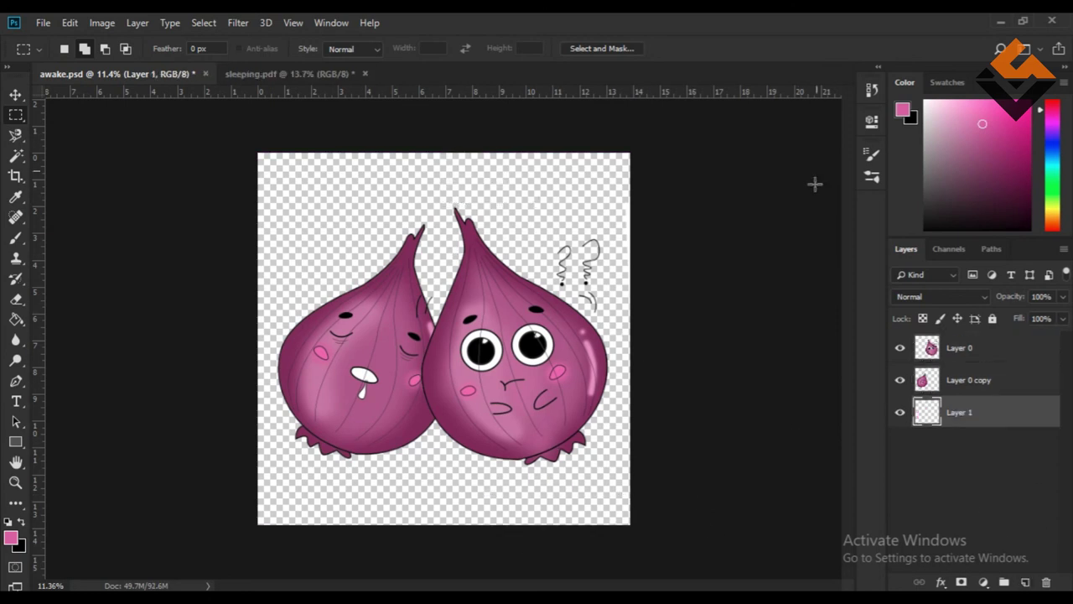
key("b")
right_click(714, 207)
key("Return")
mouse_move(244, 172)
left_mouse_down()
mouse_move(587, 277)
mouse_move(613, 373)
mouse_move(689, 520)
left_mouse_up()
On the awake onion's layer, marquee-select the white sliver along the right edge.
key("v")
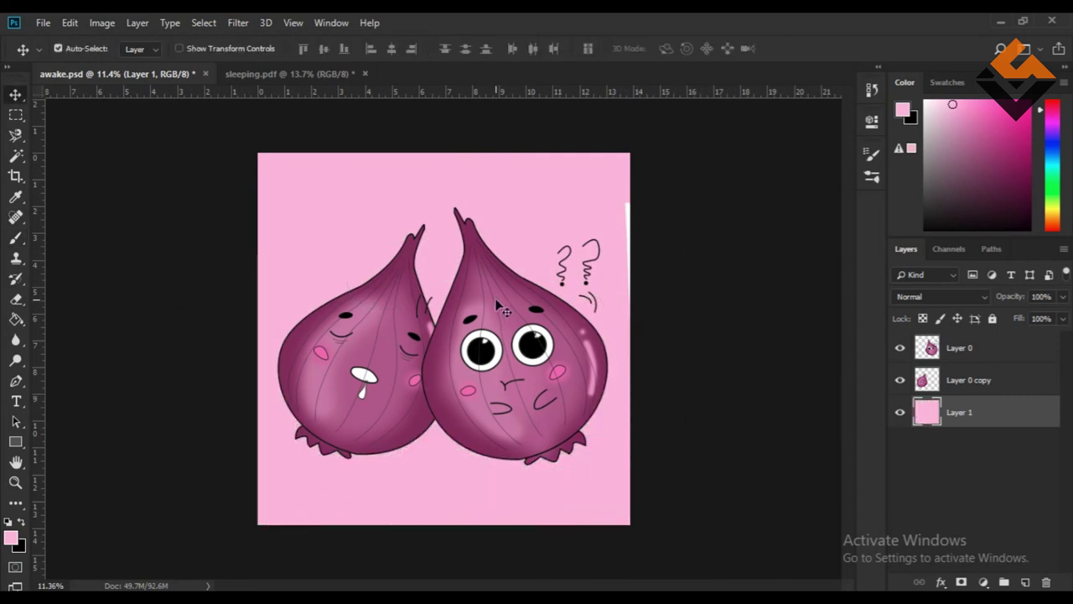
left_click(624, 197)
key("m")
left_click_drag(616, 221, 630, 330)
left_click_drag(683, 387, 690, 469)
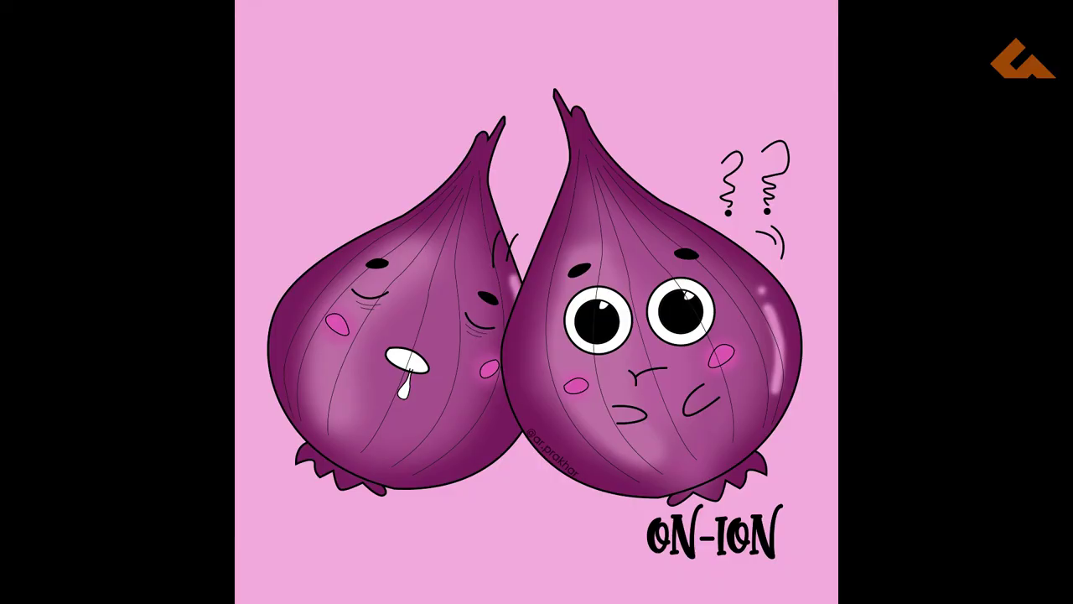